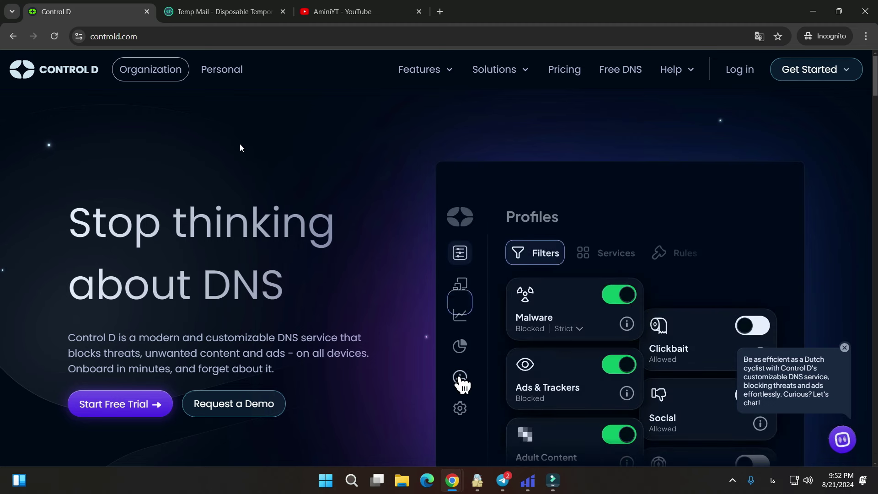
click(201, 36)
click(350, 246)
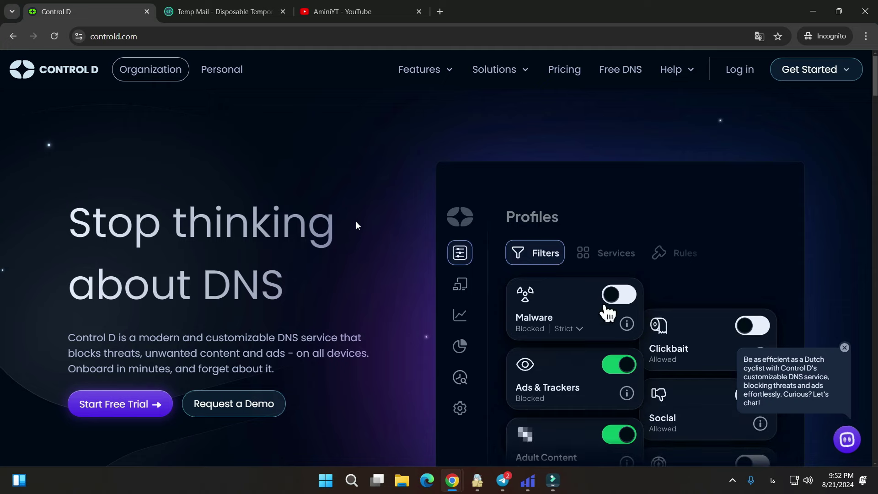
scroll(364, 209, down, 5)
scroll(357, 225, up, 5)
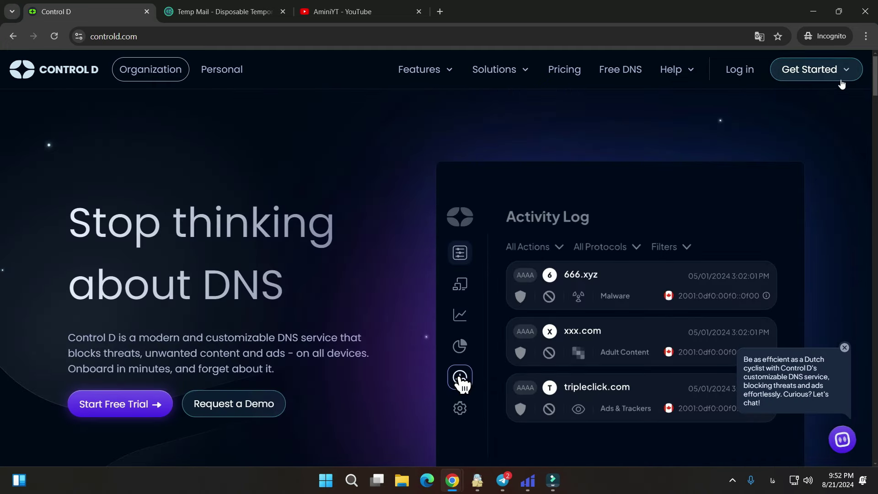
drag(875, 73, 557, 399)
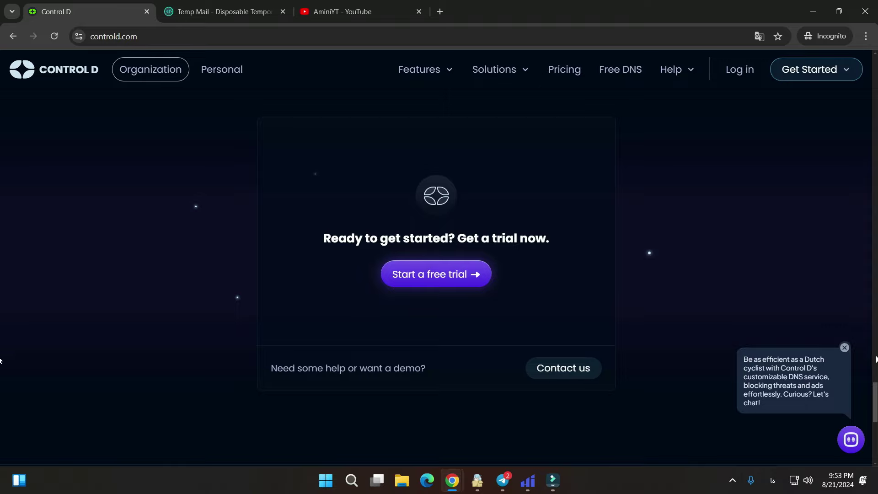
scroll(0, 414, up, 20)
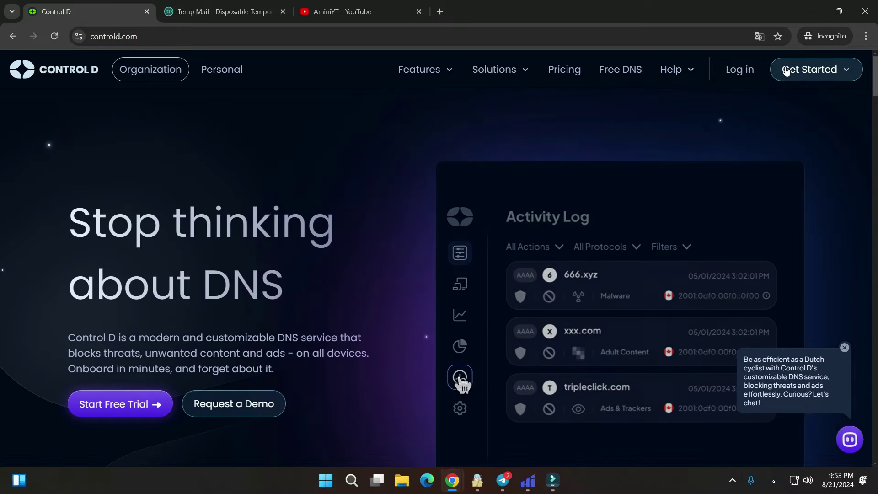
Step: Open the Control D sign-up form for a Personal account
click(813, 82)
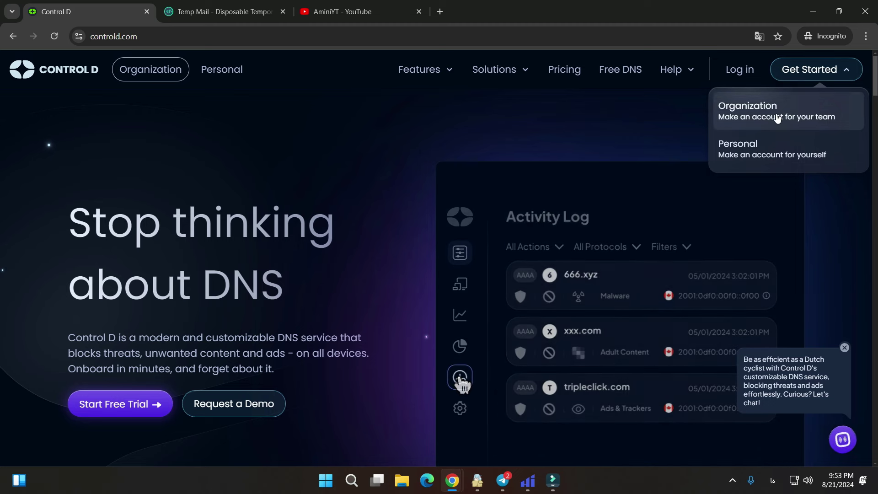
click(760, 158)
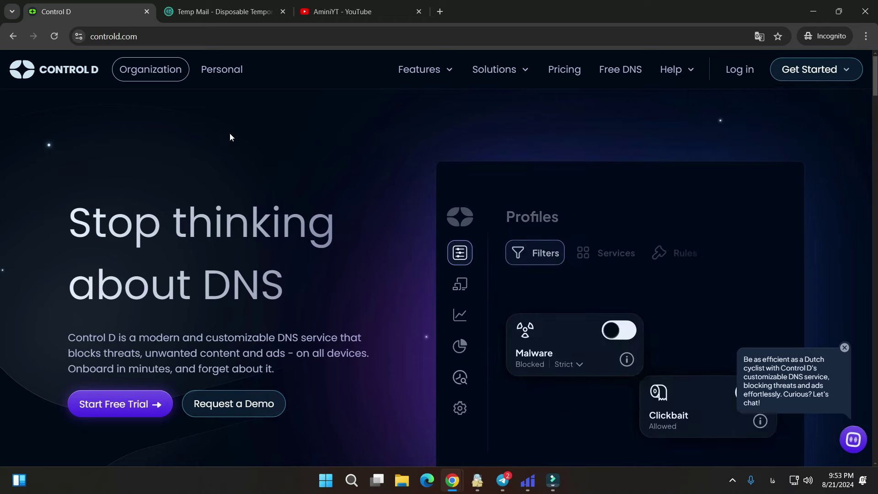
scroll(325, 234, down, 1)
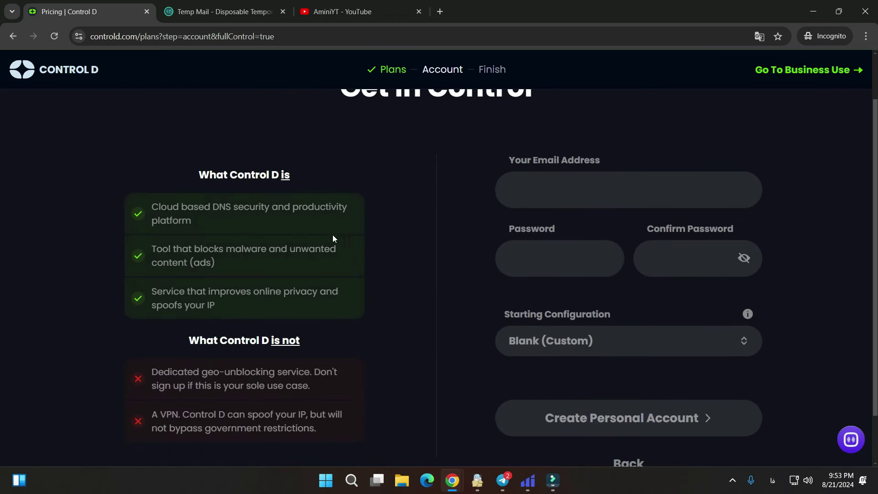
scroll(351, 255, up, 1)
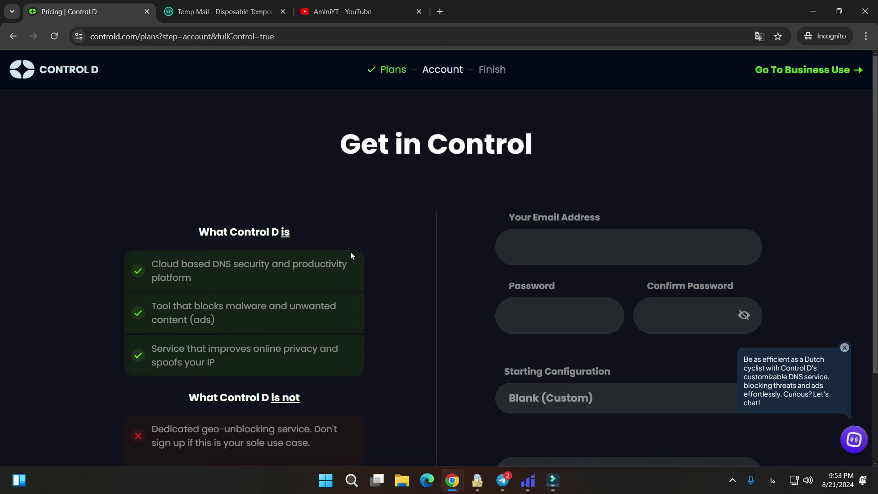
Step: Switch to the Temp Mail site and copy the generated temporary email address
click(223, 16)
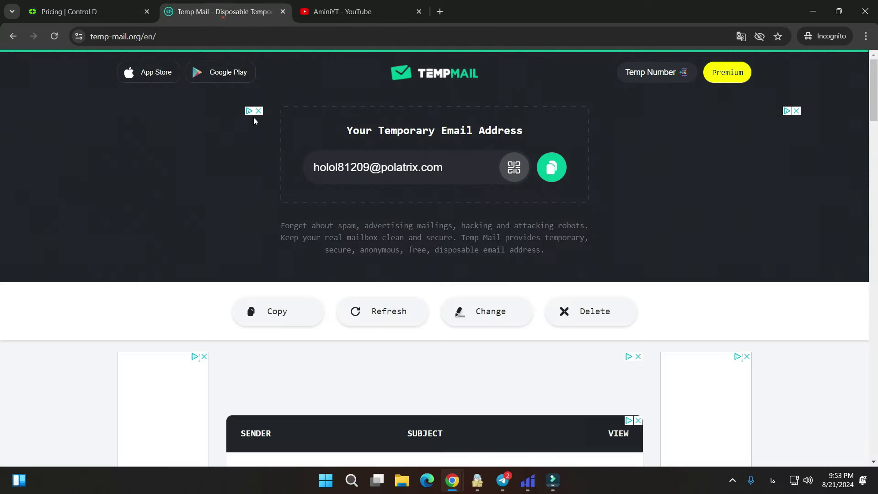
click(185, 38)
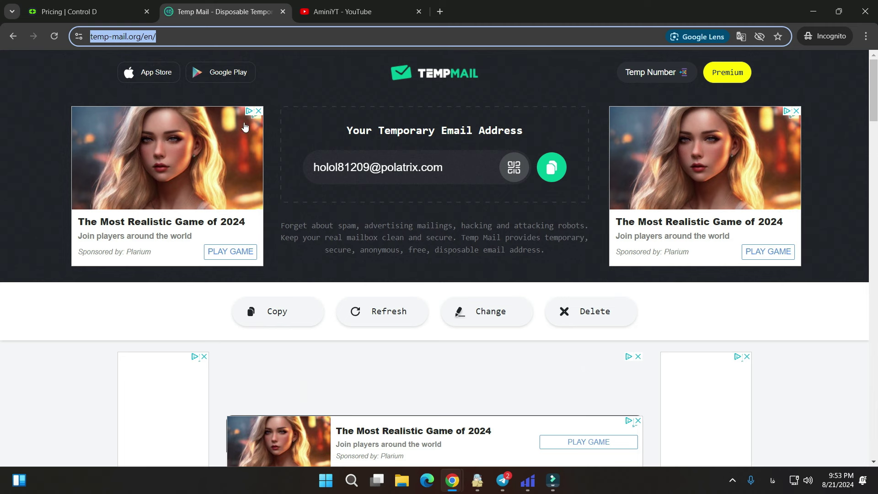
drag(471, 167, 313, 168)
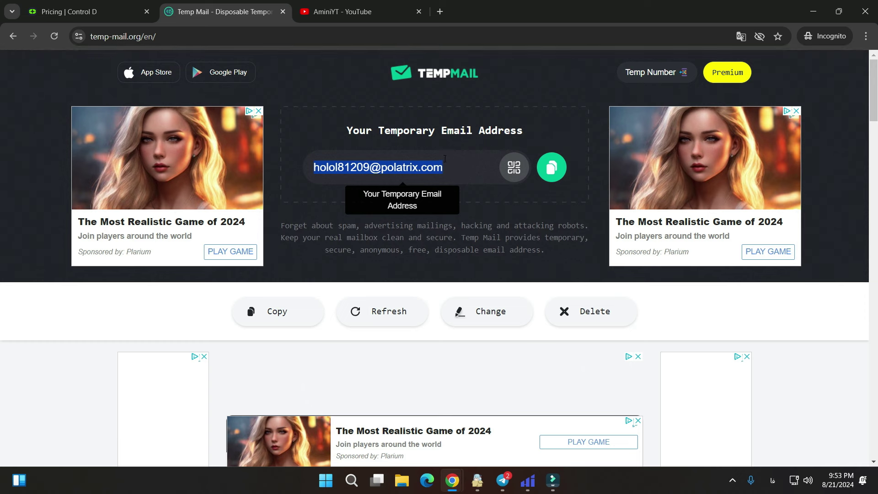
click(550, 174)
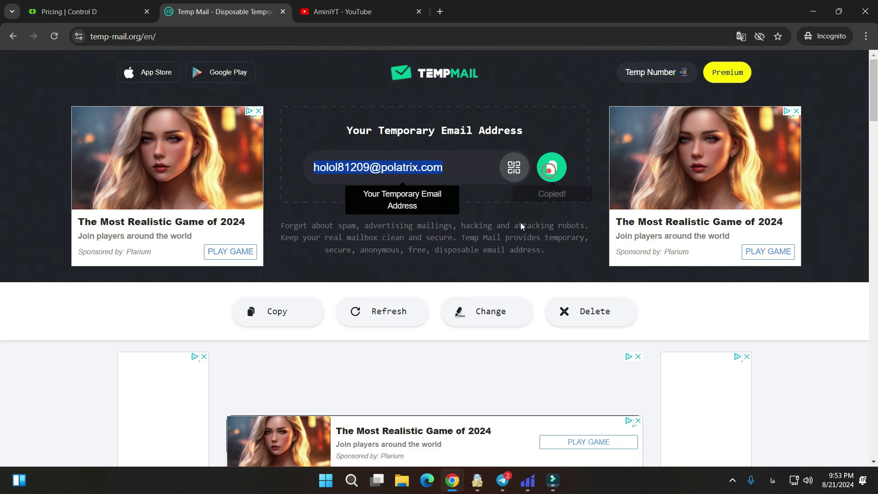
scroll(299, 149, down, 5)
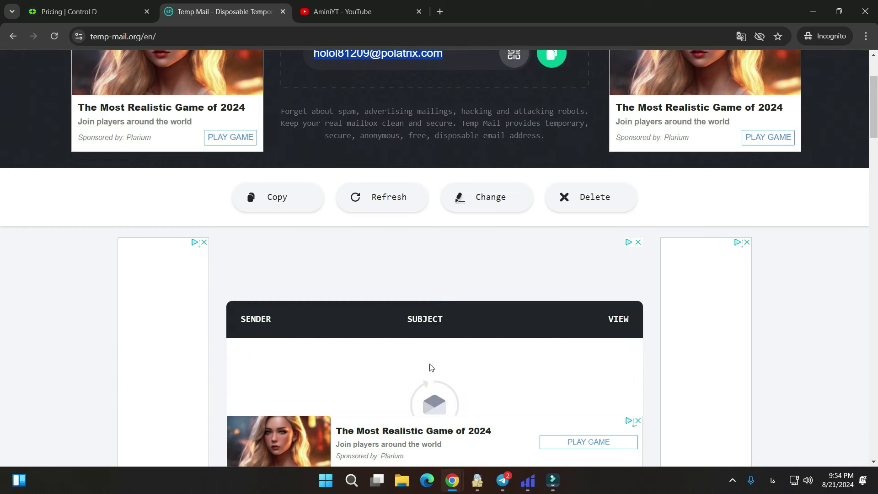
Step: Return to the Control D sign-up form and paste the temporary address as the account email
click(135, 13)
click(539, 241)
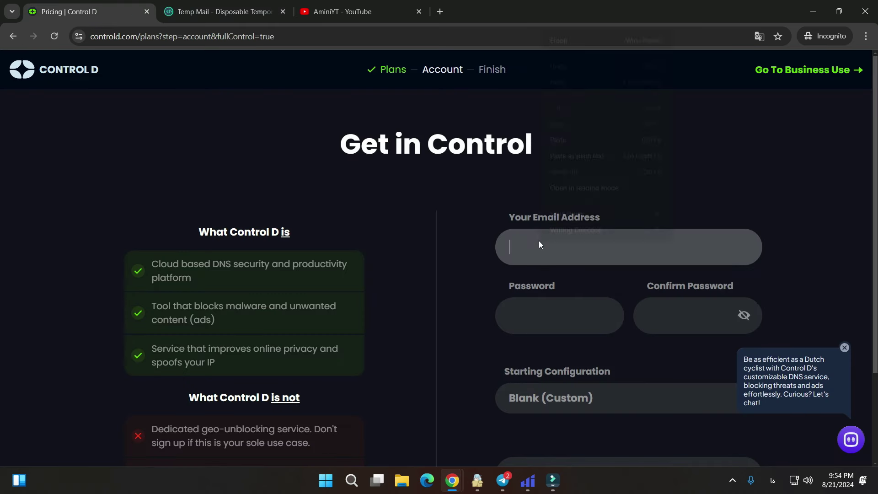
right_click(539, 241)
click(571, 152)
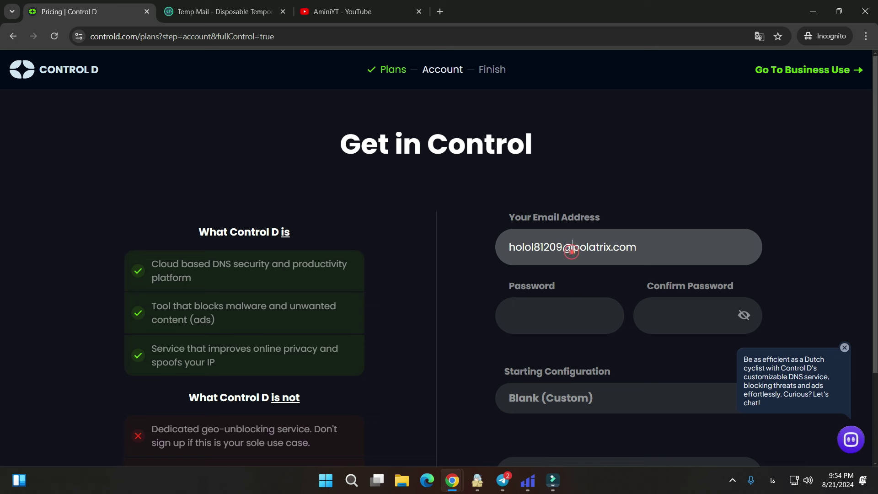
Step: Enter the account password with the English keyboard layout and repeat it in the Confirm Password field
click(564, 306)
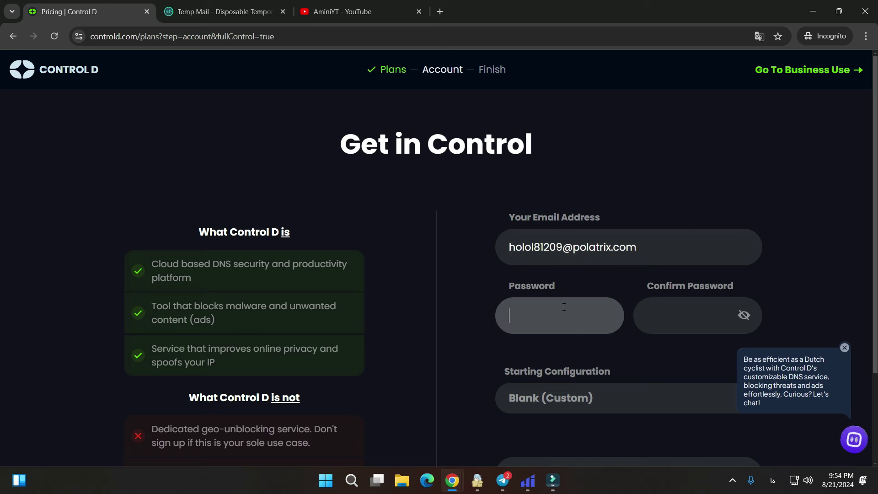
key(alt+shift)
text(•••••••••)
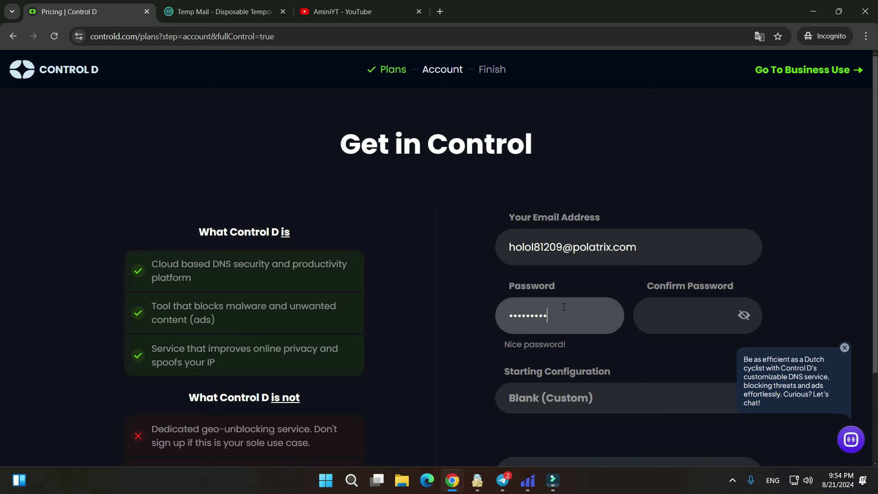
click(671, 322)
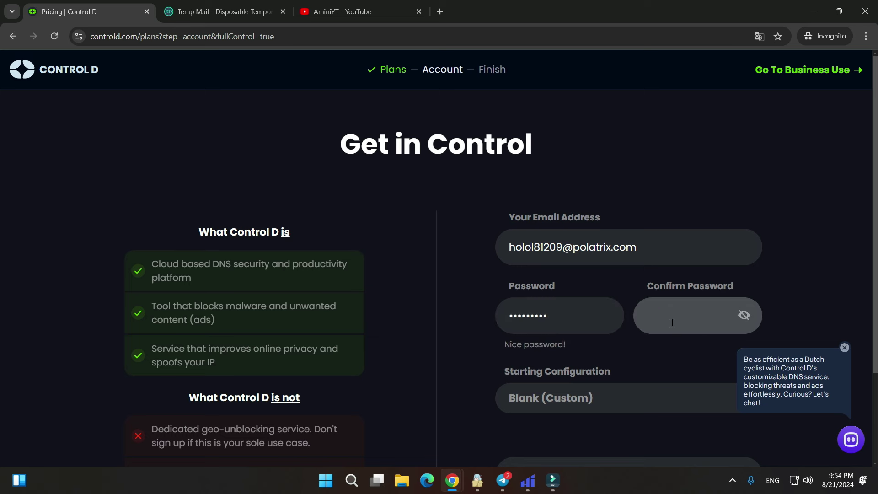
text(•••••••••)
Step: Set the new account's Starting Configuration to Gaming Profile
scroll(663, 357, down, 3)
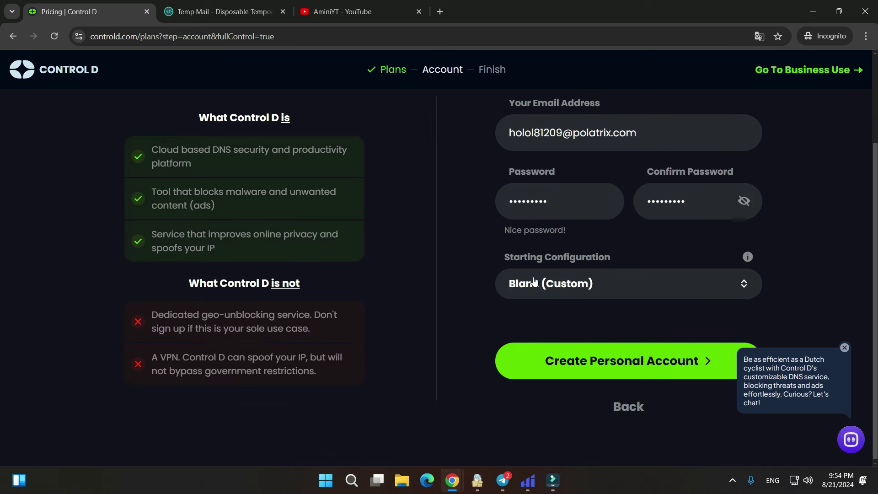
click(589, 284)
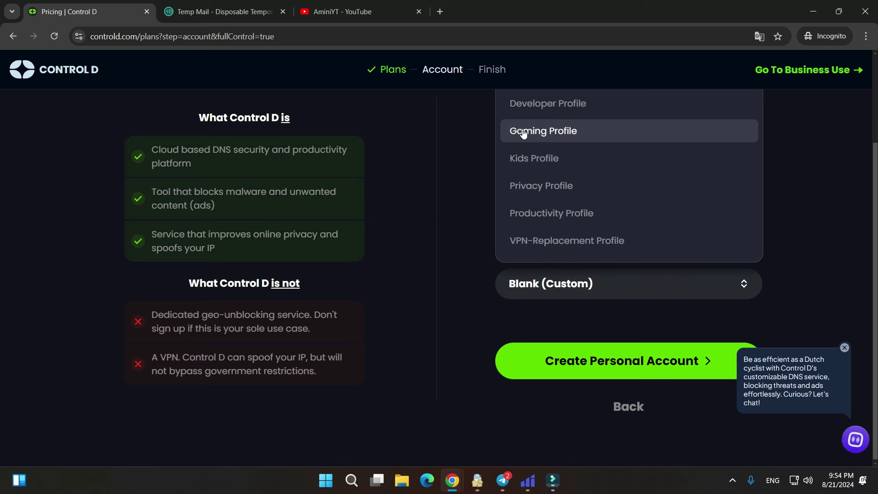
click(561, 131)
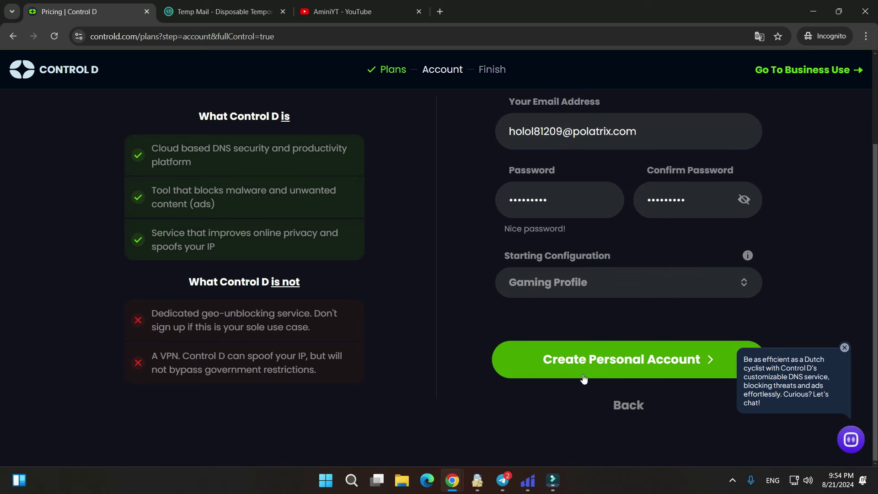
Step: Submit the personal account creation and solve the sliding puzzle verification, repeating it with a new puzzle if needed
click(593, 353)
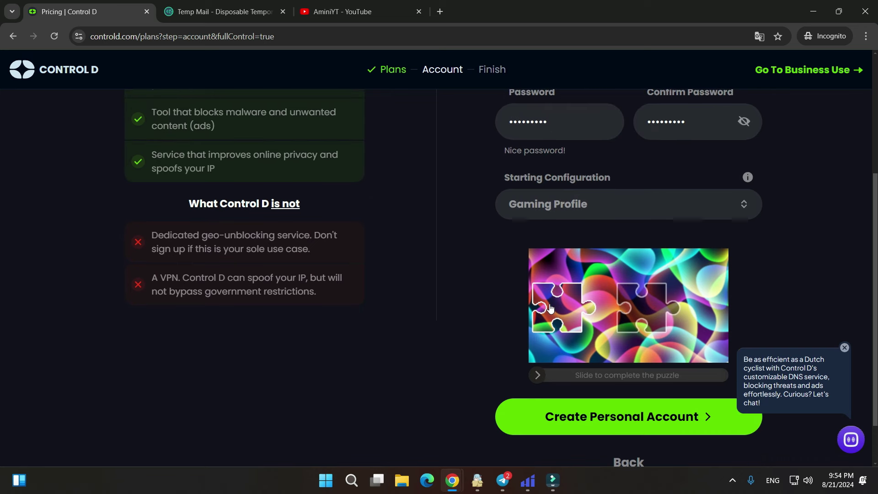
drag(550, 308, 650, 309)
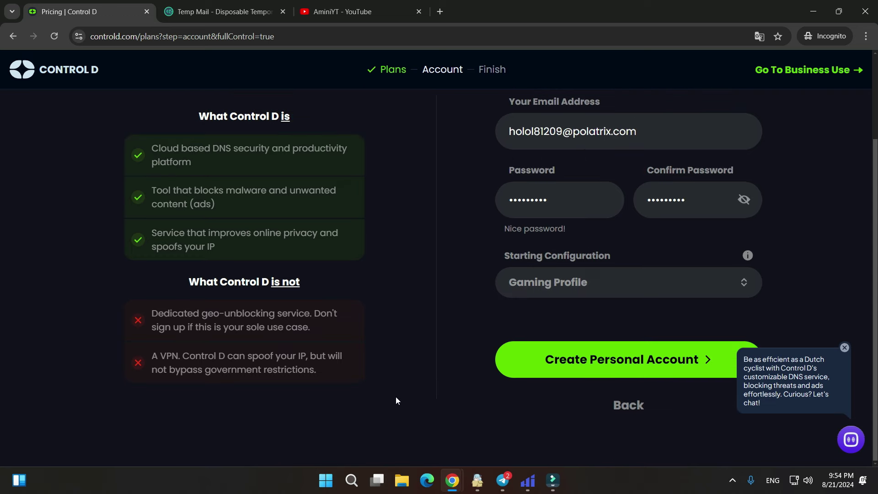
click(585, 375)
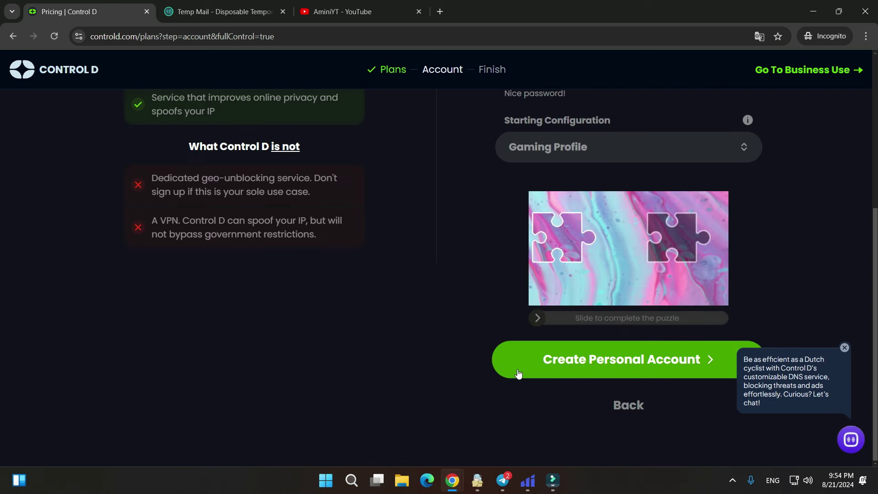
drag(544, 265, 680, 269)
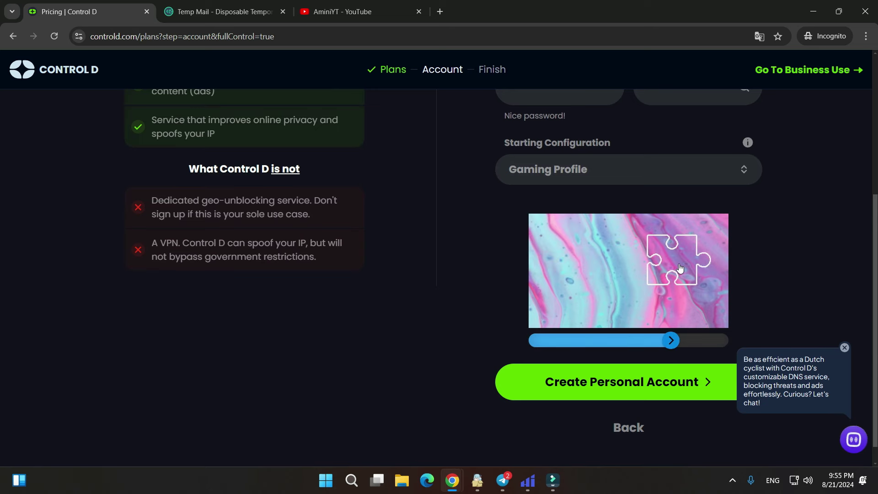
click(614, 379)
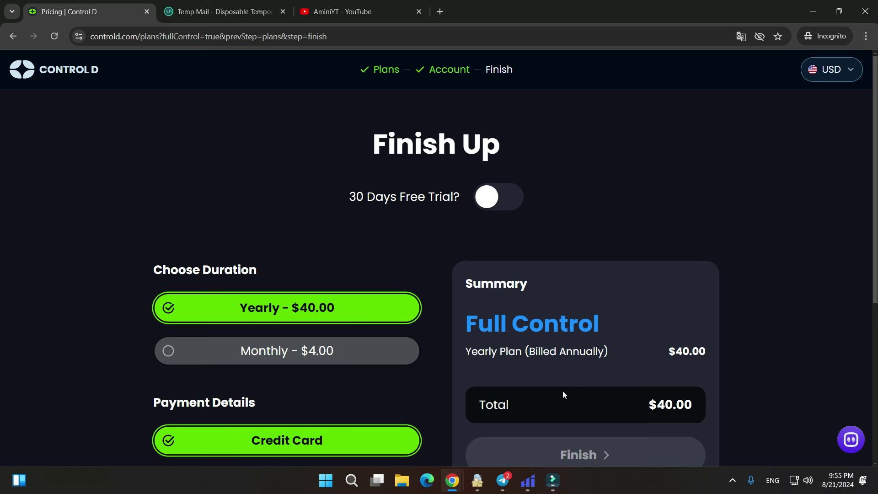
Step: Choose the Monthly - $4.00 plan duration and highlight the 30 Days Free Trial text
click(254, 353)
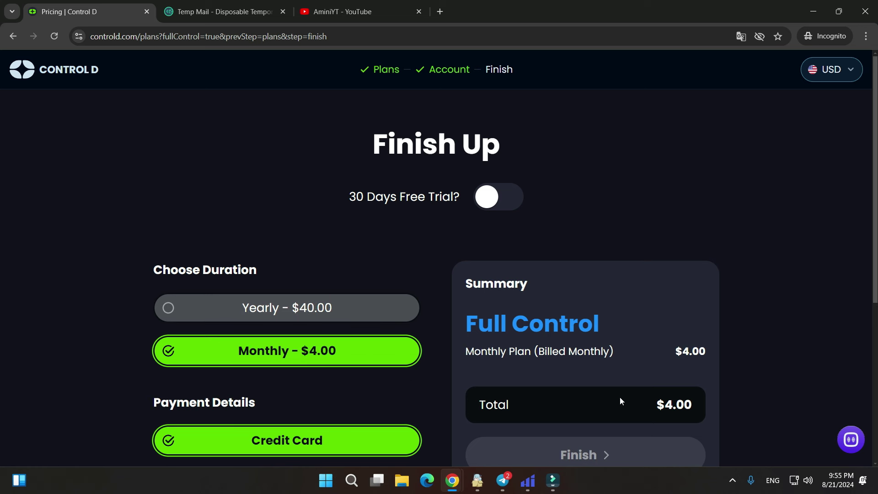
drag(349, 201, 459, 201)
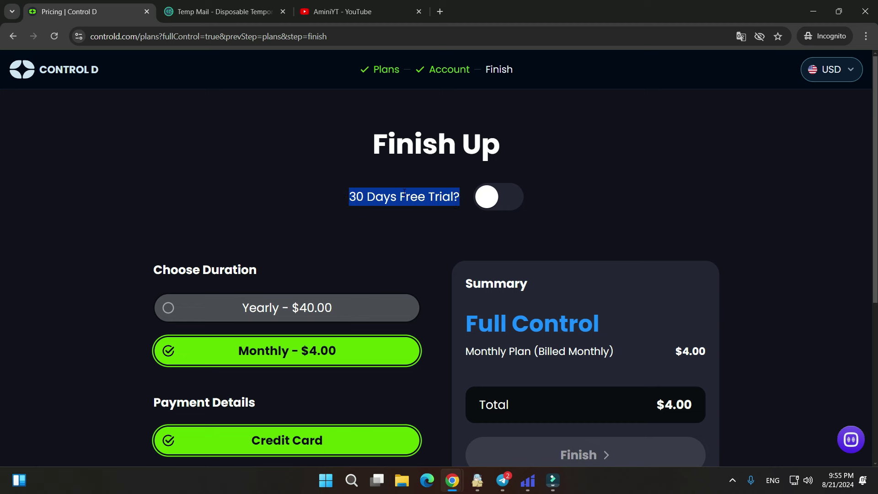
Step: Check the Temp Mail inbox for a Control D message and return to the Finish Up page
click(232, 14)
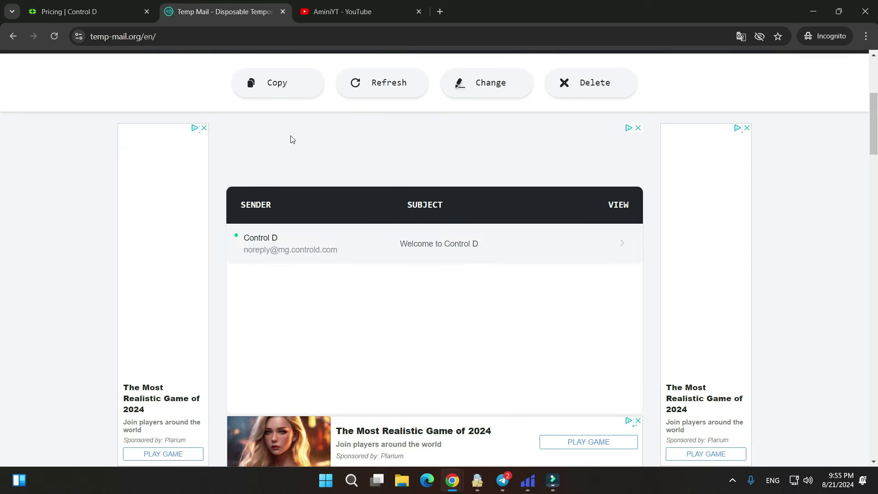
click(114, 9)
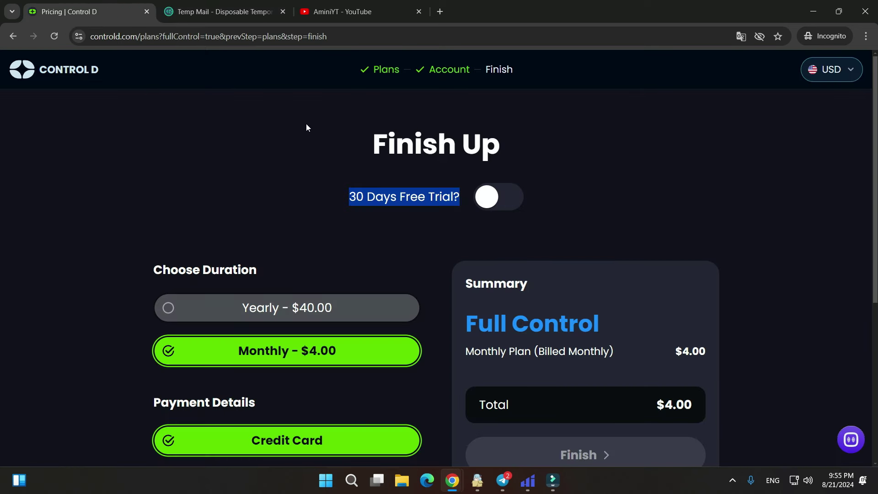
click(321, 220)
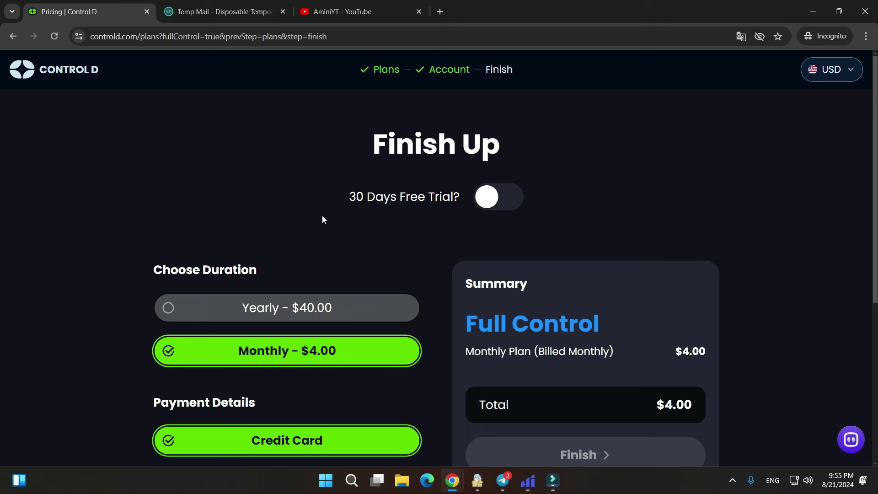
Step: Enable the 30 Days Free Trial and finish the Control D sign-up
click(480, 209)
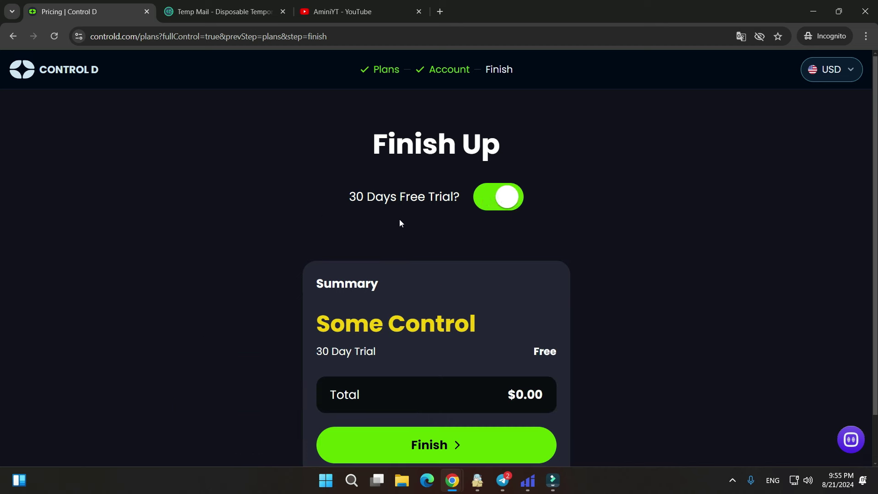
scroll(317, 224, down, 1)
click(540, 392)
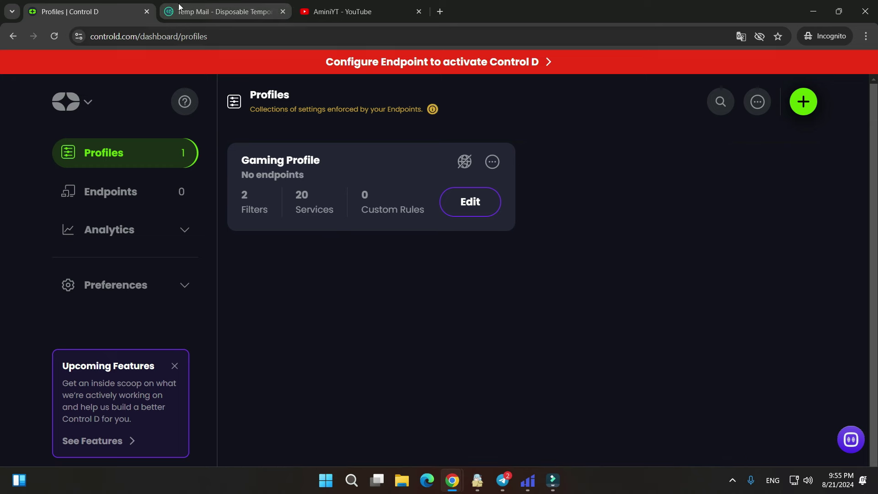
Step: Switch to the Temp Mail inbox and open the "Welcome to Control D" email
click(224, 12)
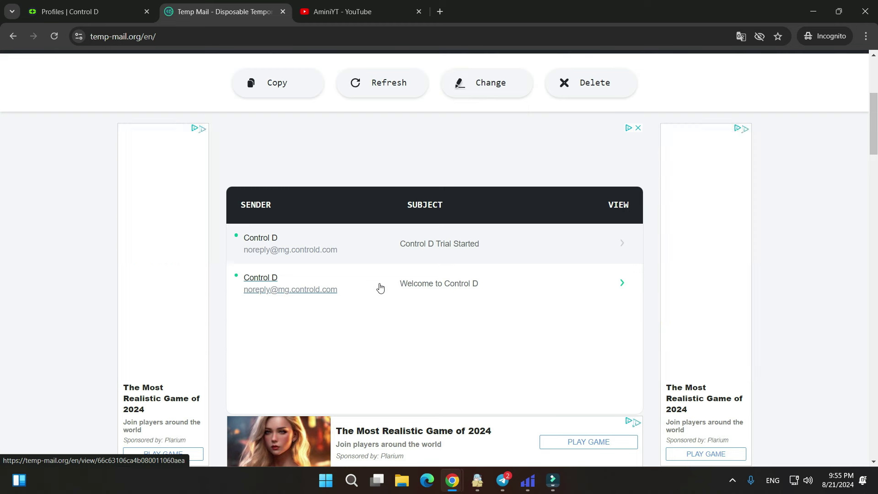
click(368, 289)
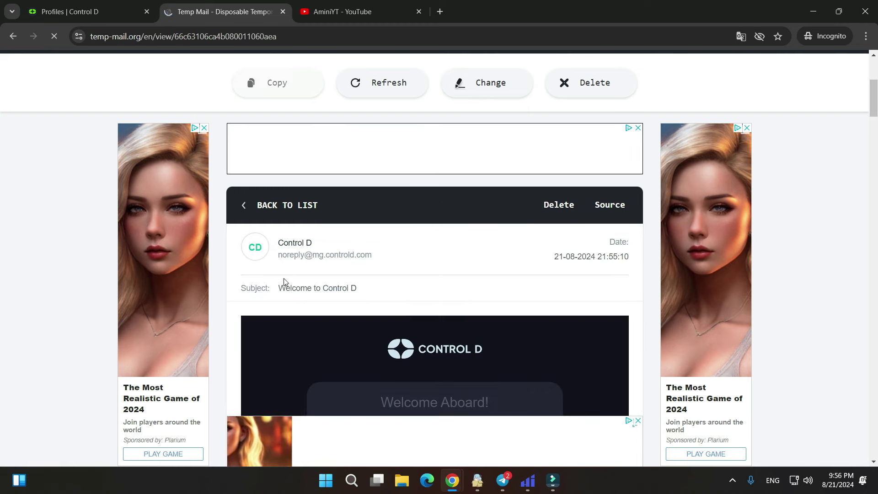
Step: Confirm the account email from the welcome message, continue to the Control D dashboard, and close the duplicate dashboard tab
scroll(292, 290, down, 6)
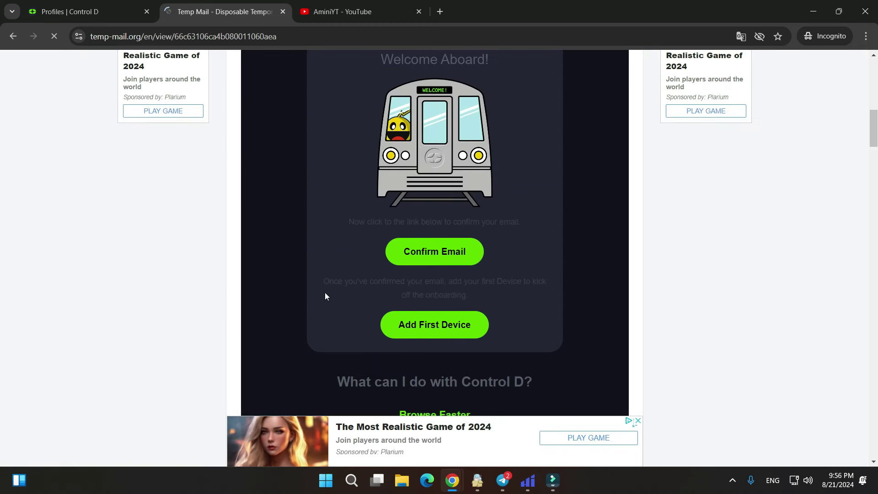
click(416, 255)
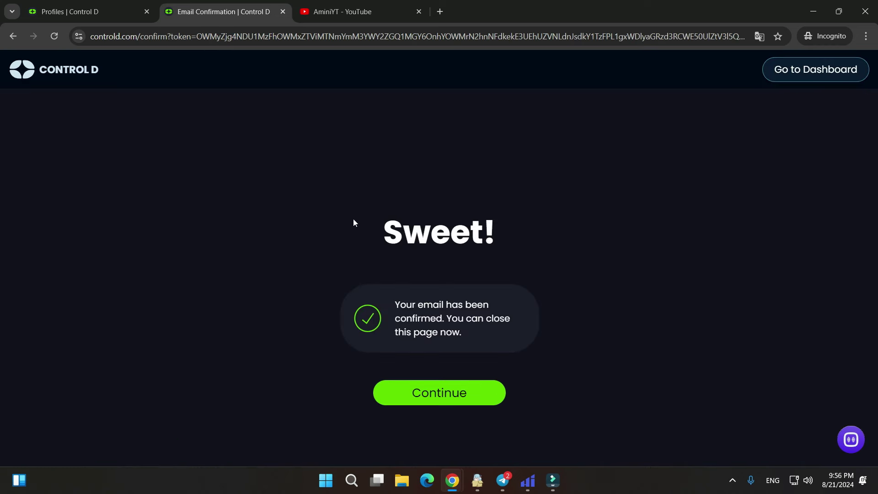
click(440, 405)
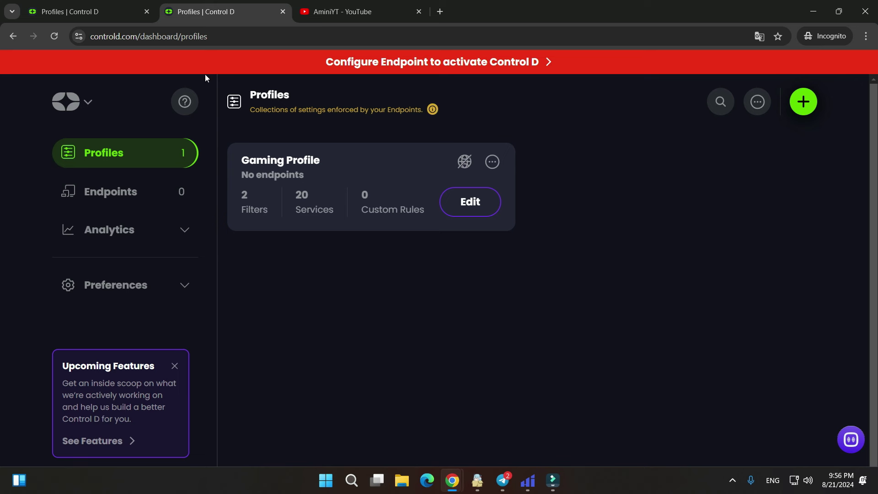
click(147, 13)
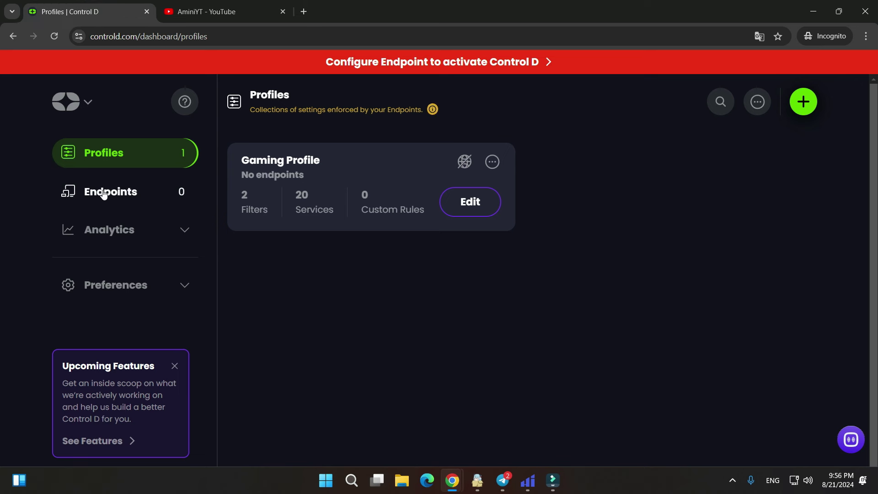
Step: Start adding an endpoint and, after looking through the device types, choose Other under TV & Media
click(121, 196)
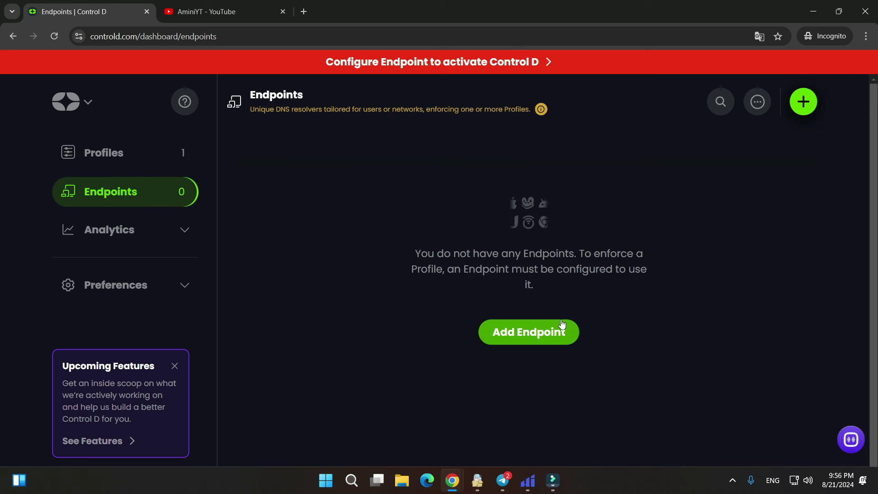
click(541, 326)
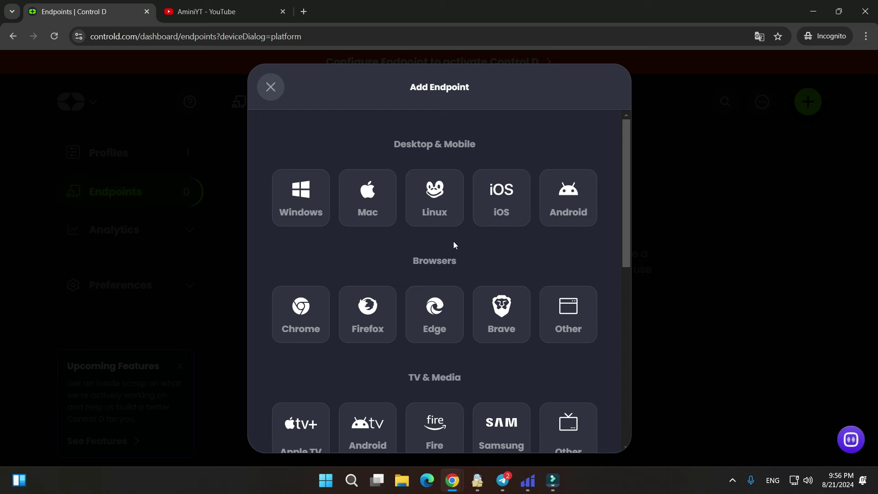
scroll(341, 288, down, 1)
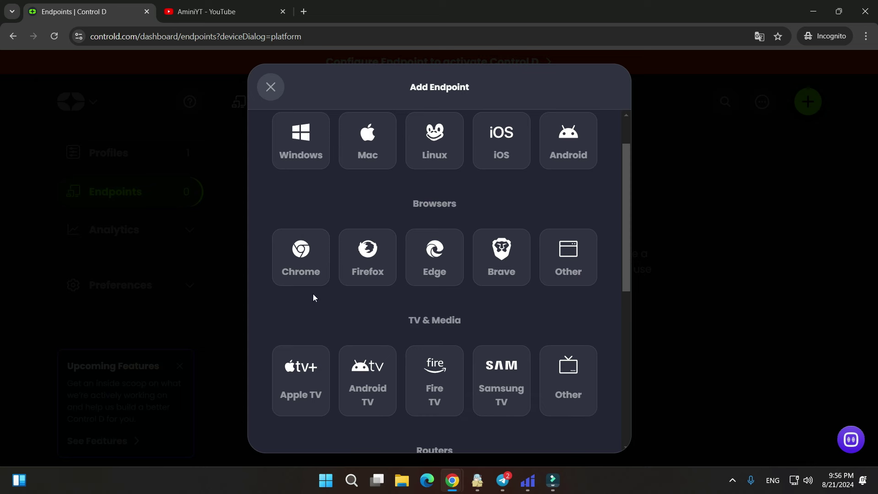
scroll(306, 298, down, 1)
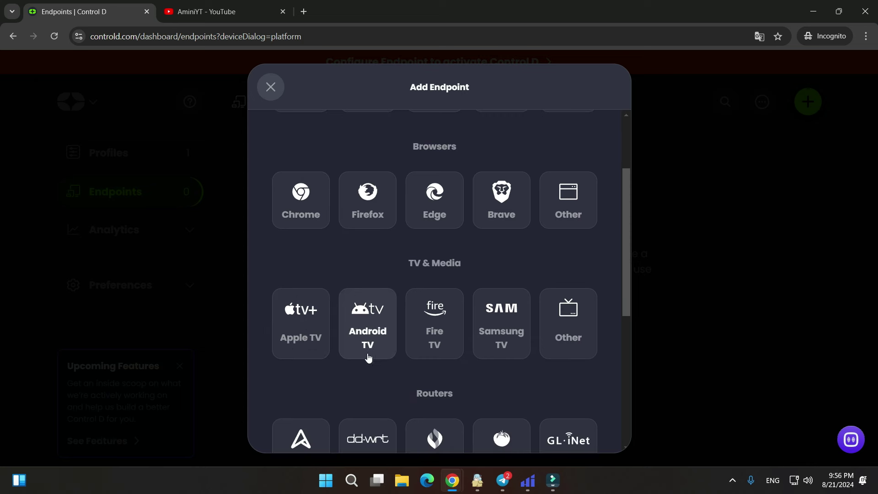
scroll(362, 365, down, 1)
scroll(380, 338, down, 4)
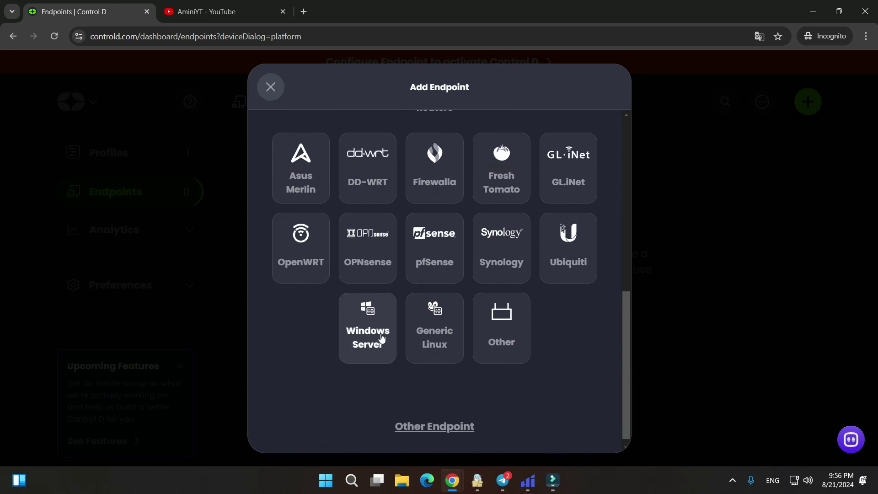
scroll(384, 341, up, 4)
scroll(385, 341, up, 2)
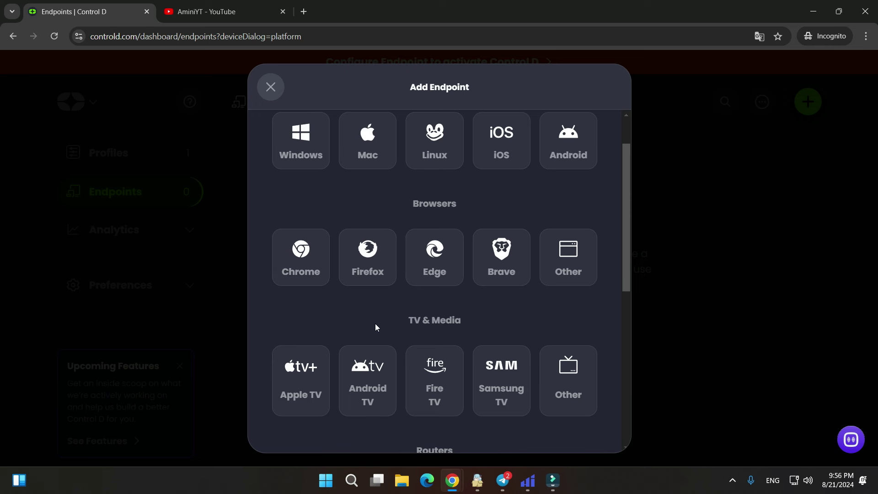
scroll(336, 334, down, 1)
drag(389, 264, 481, 267)
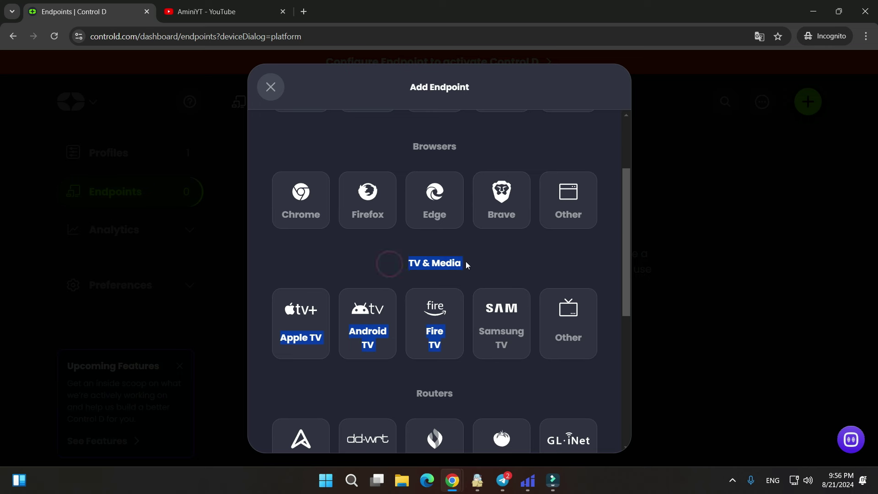
click(466, 265)
click(558, 314)
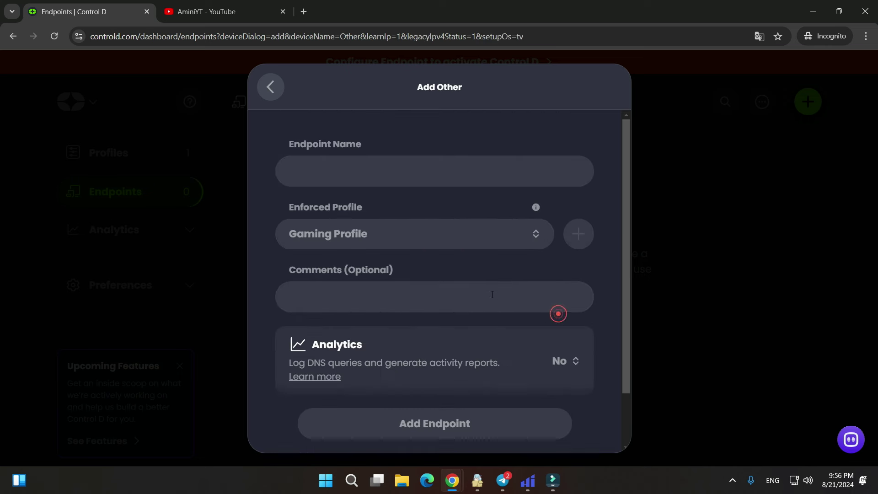
Step: Name the new endpoint ps4, keeping Gaming Profile as its enforced profile and the comments empty
click(336, 175)
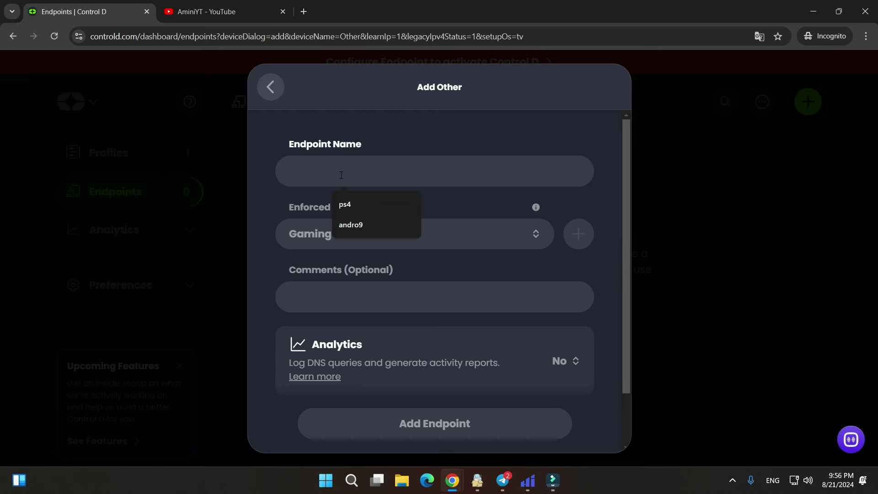
click(347, 203)
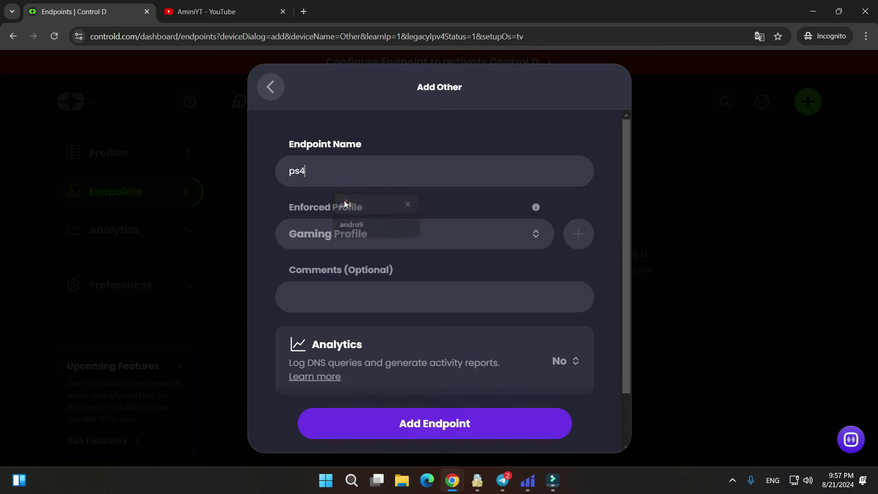
scroll(264, 225, down, 2)
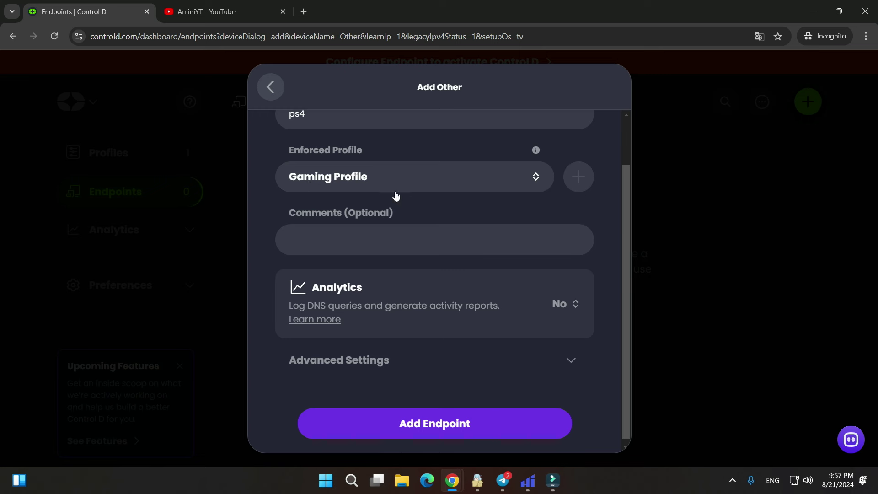
scroll(399, 195, down, 1)
click(397, 234)
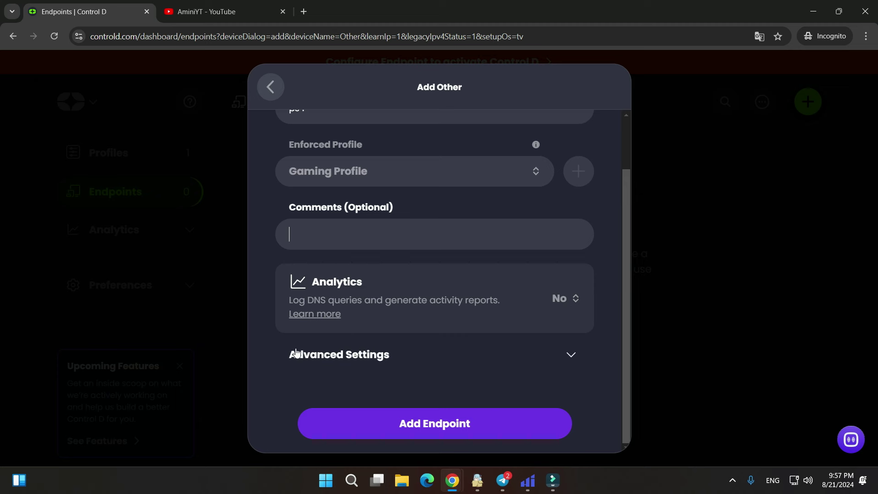
Step: Review the ps4 endpoint's Advanced Settings, including Legacy Resolver, and add the endpoint
click(571, 354)
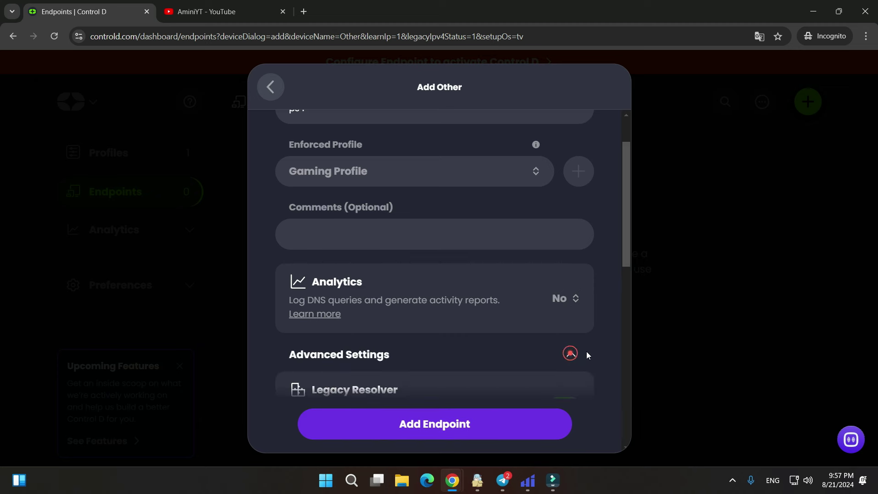
scroll(590, 352, down, 3)
scroll(590, 344, down, 3)
scroll(394, 251, up, 2)
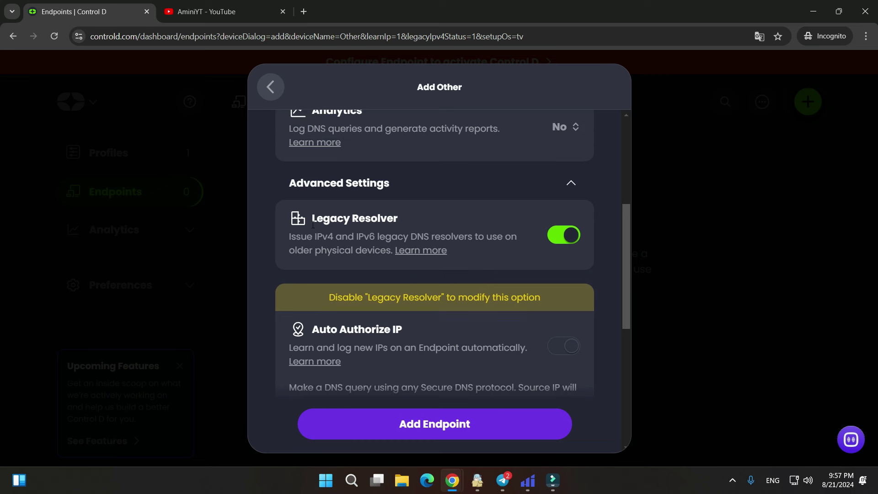
drag(314, 224, 413, 229)
scroll(451, 317, down, 7)
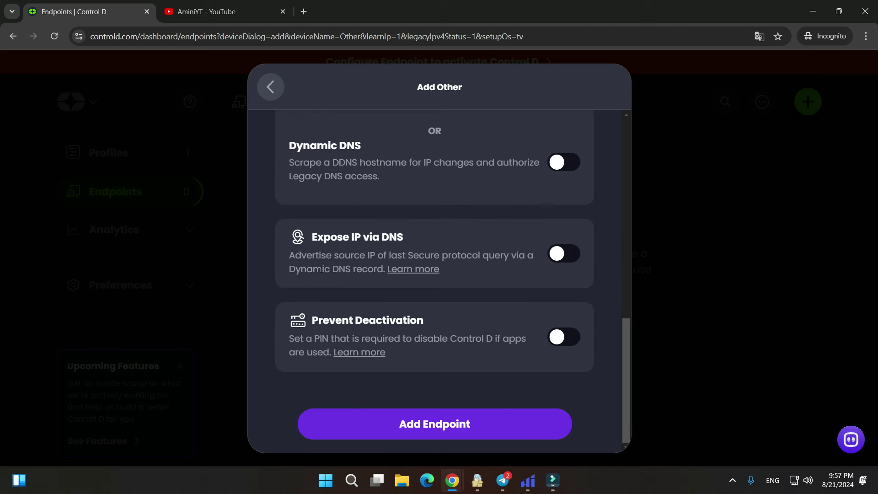
click(449, 427)
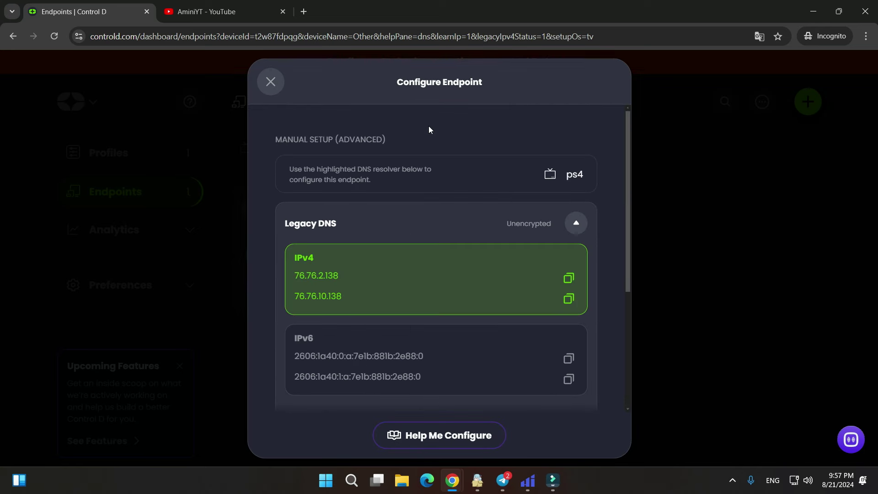
Step: Examine the IPv4 and IPv6 Legacy DNS resolvers for the ps4 endpoint and leave its configuration
click(356, 222)
click(294, 263)
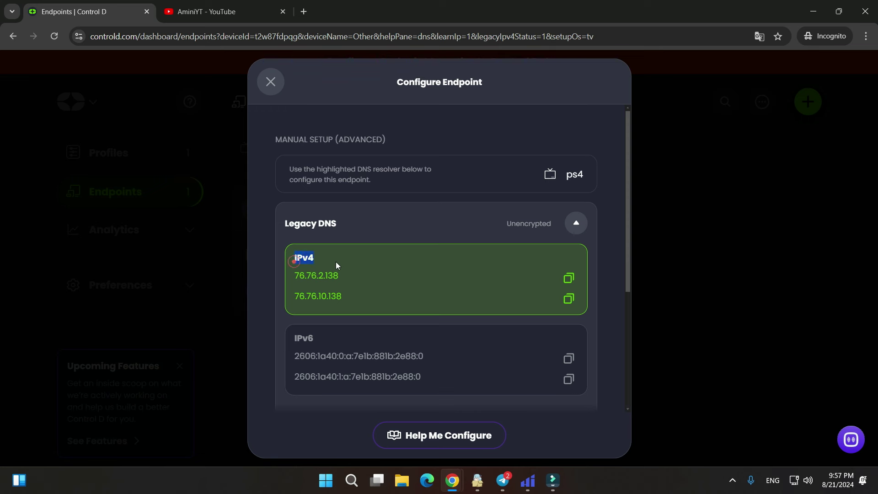
click(292, 340)
click(325, 338)
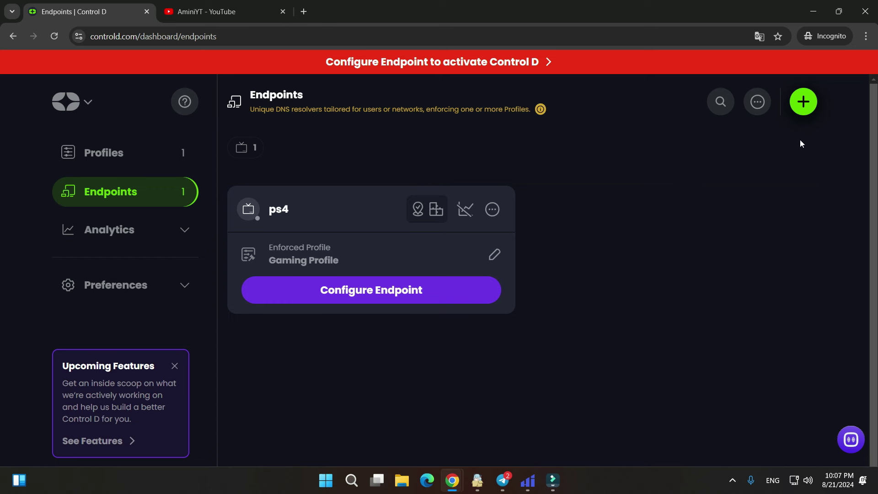
Step: Start a new Android endpoint named android with Gaming Profile as its enforced profile
click(801, 95)
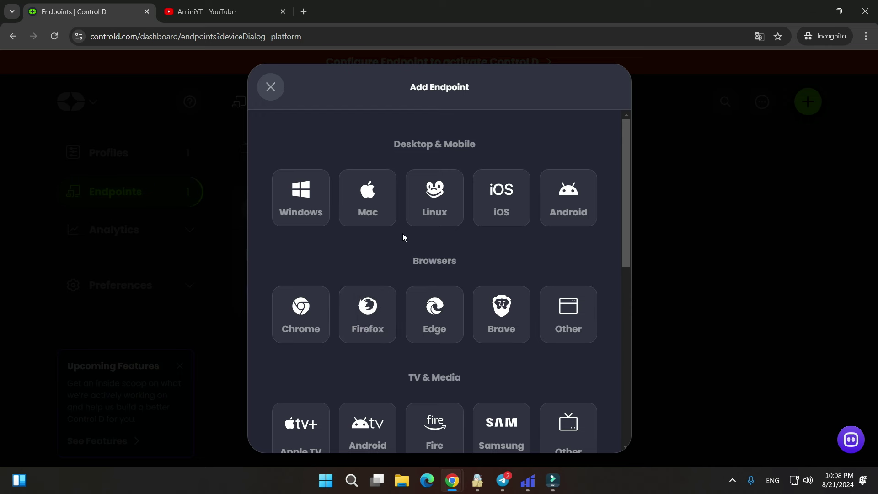
click(563, 183)
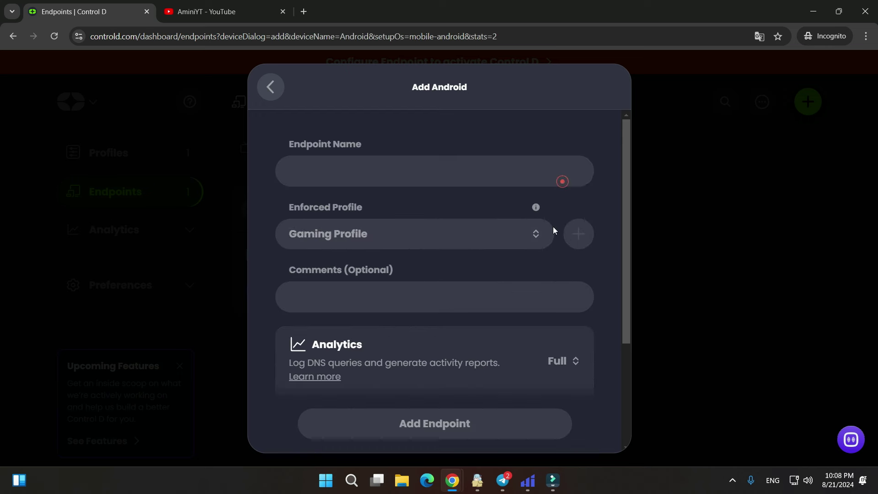
click(309, 171)
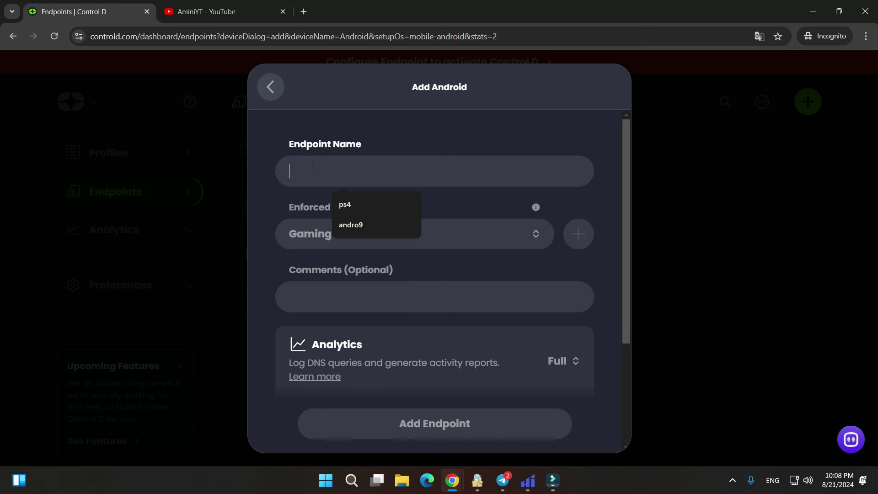
text(android)
key(Tab)
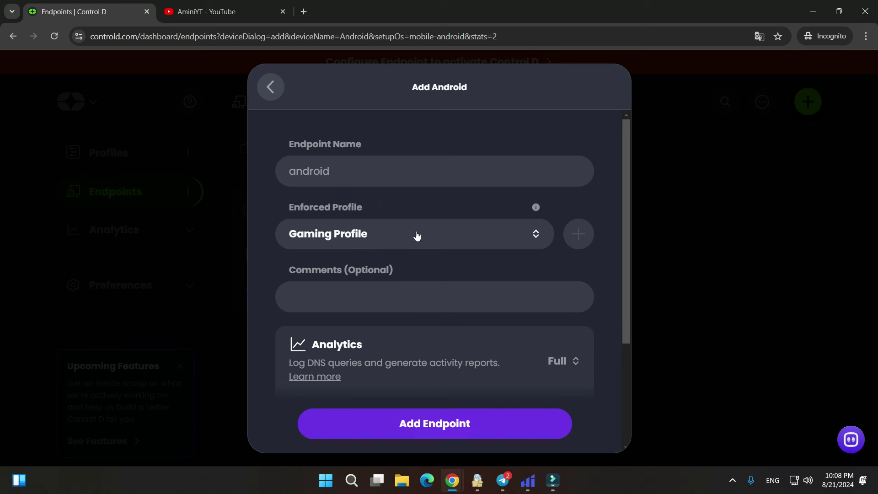
click(348, 244)
click(338, 235)
Step: Set the Analytics storage region of the android endpoint to New York, US
scroll(306, 256, down, 3)
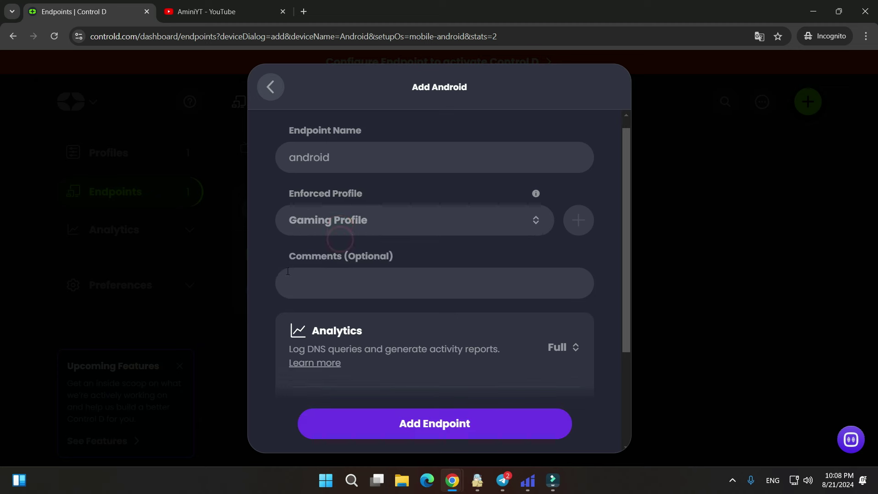
scroll(304, 271, down, 1)
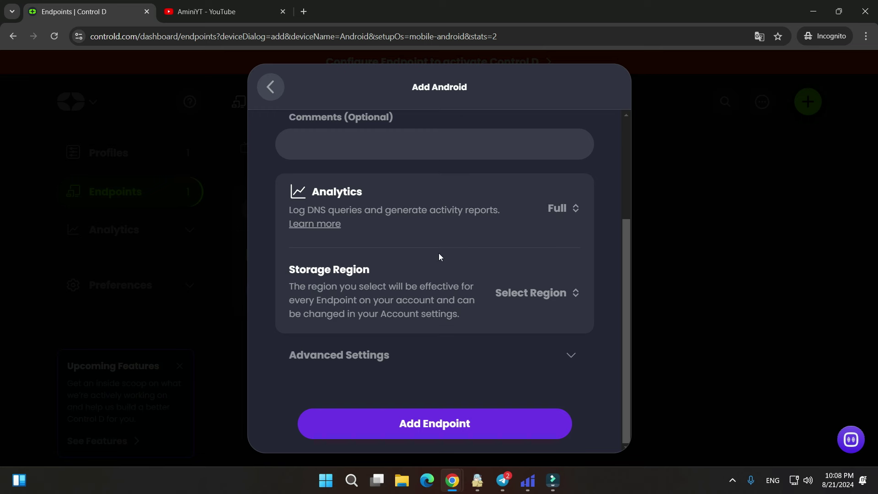
click(523, 296)
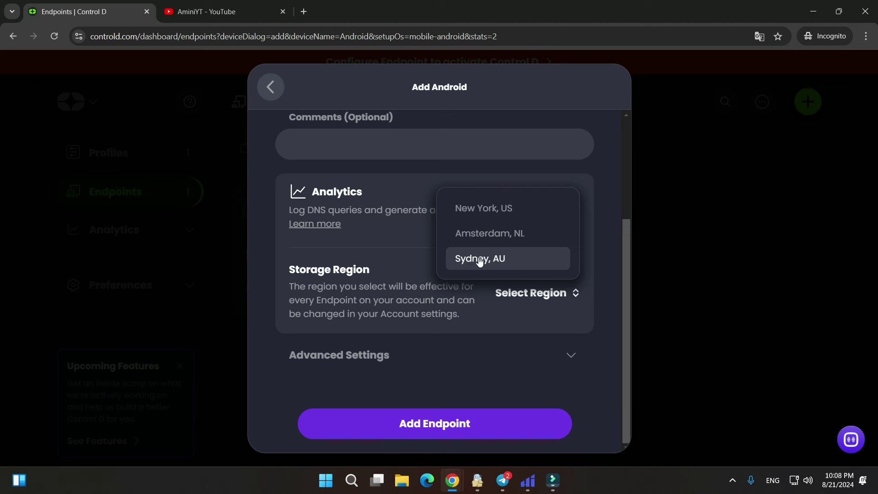
click(474, 214)
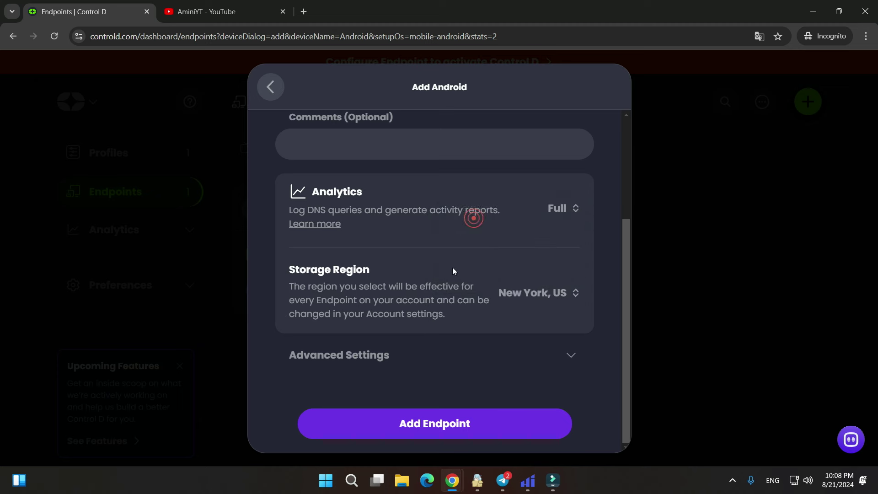
Step: Enable Legacy Resolver in the android endpoint's Advanced Settings and review the remaining options
click(572, 358)
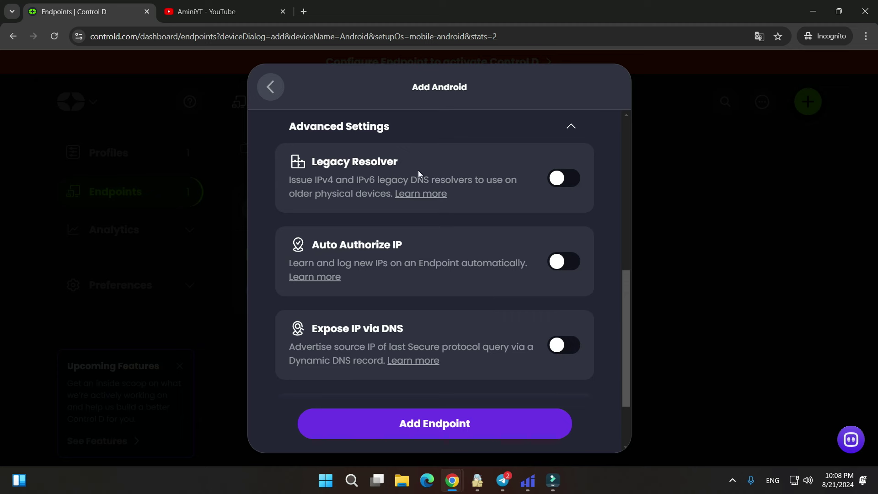
scroll(405, 340, down, 2)
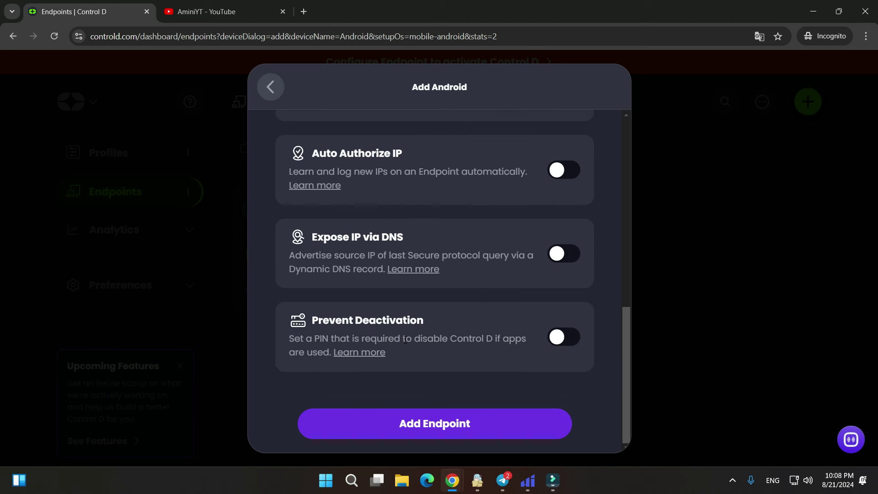
scroll(405, 340, up, 4)
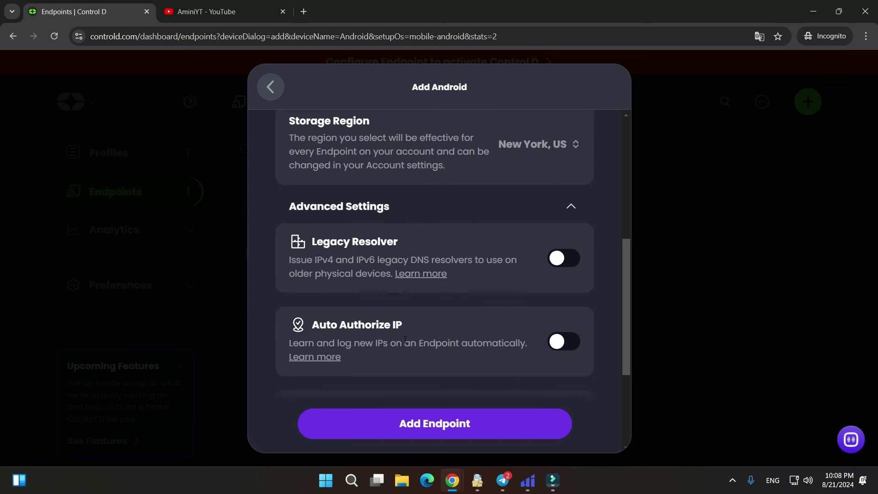
double_click(394, 243)
click(562, 259)
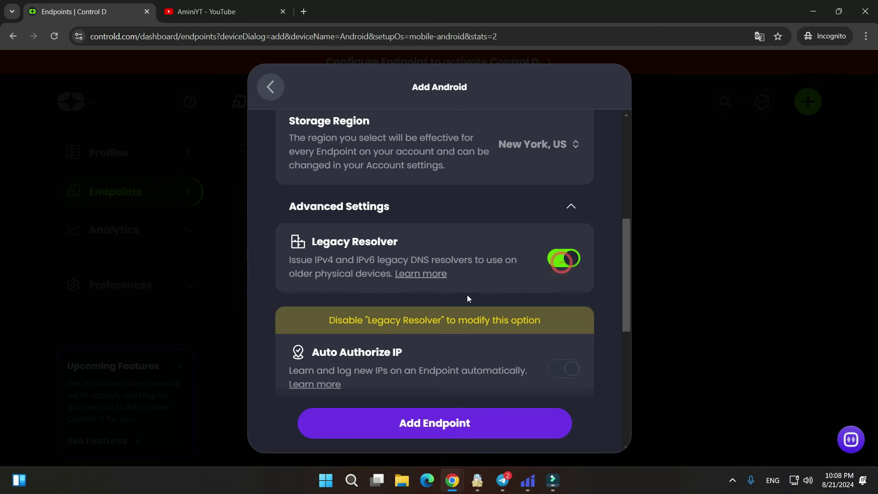
scroll(467, 297, down, 6)
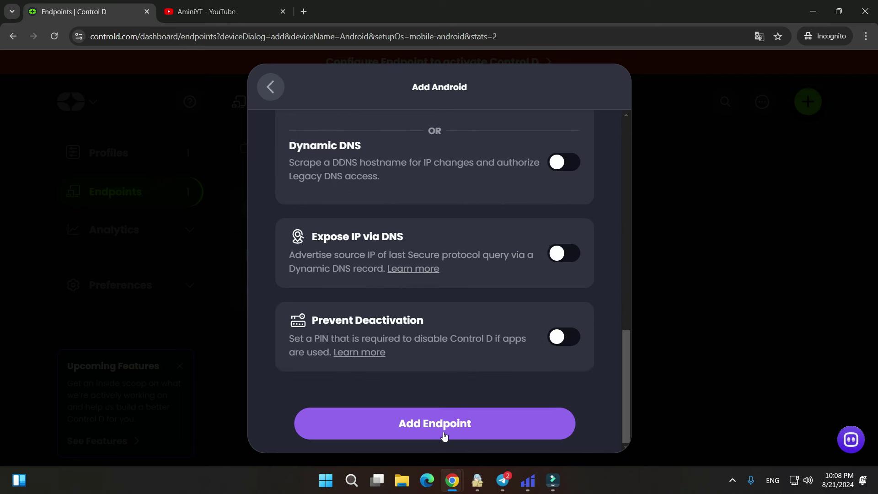
Step: Add the configured android endpoint and review the Automatic Setup option in its configuration
click(444, 436)
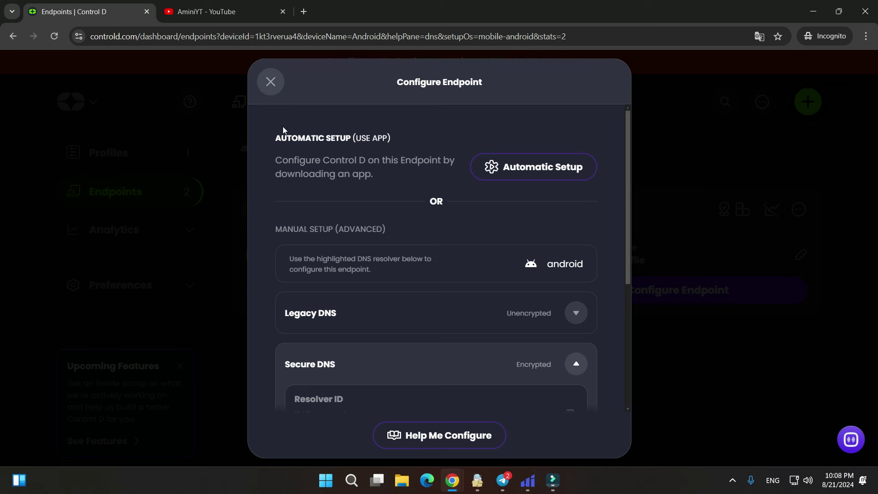
drag(270, 138, 404, 140)
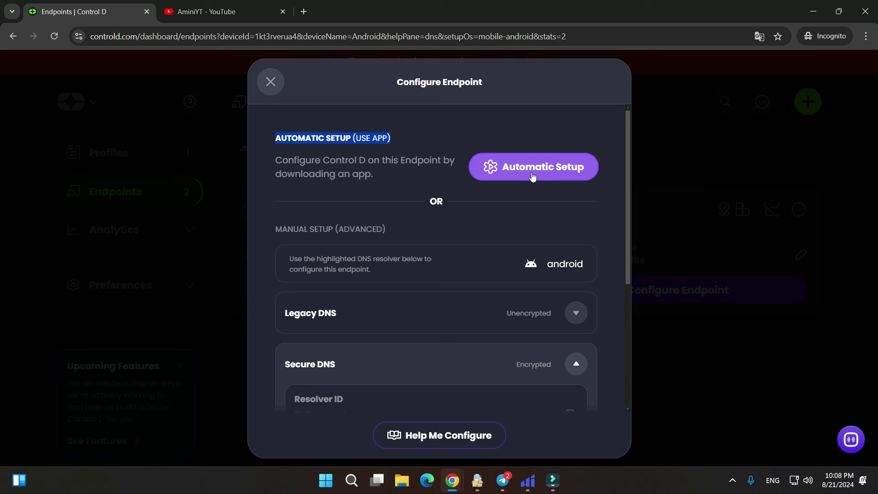
click(414, 177)
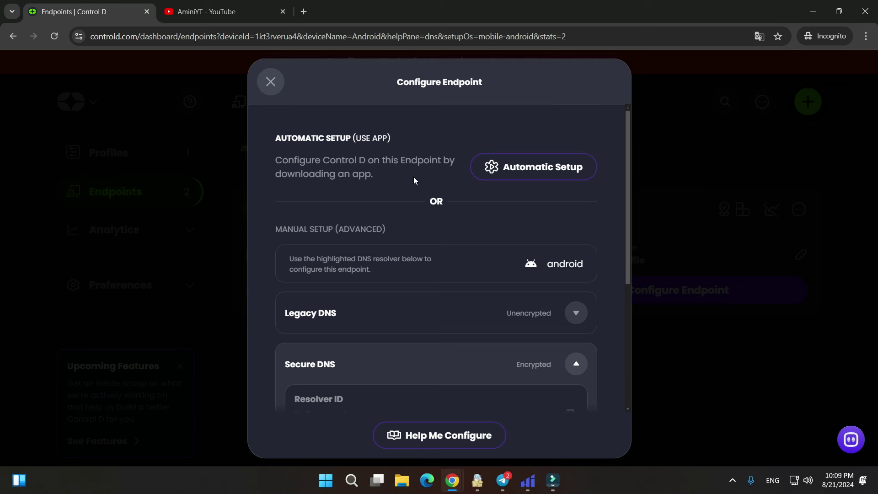
Step: Examine the Secure DNS resolvers for the android endpoint, including DNS-over-HTTPS/3 and DNS-over-TLS/DoQ
scroll(496, 210, down, 1)
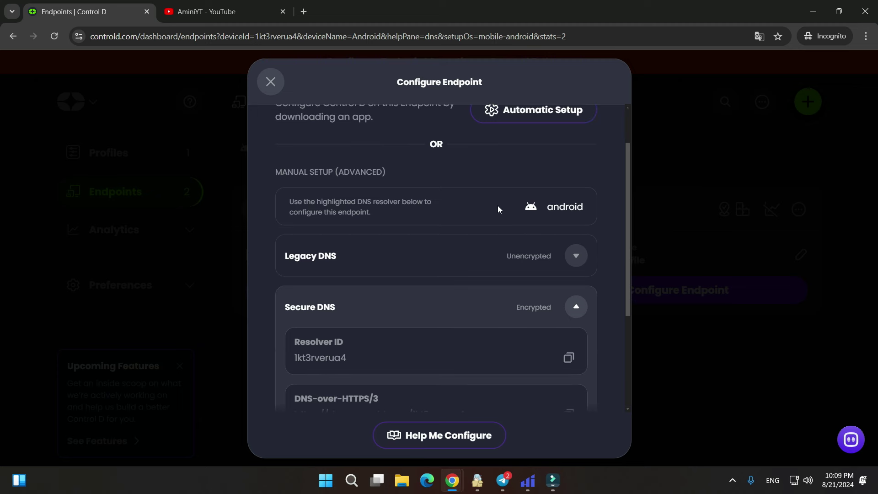
scroll(498, 205, down, 3)
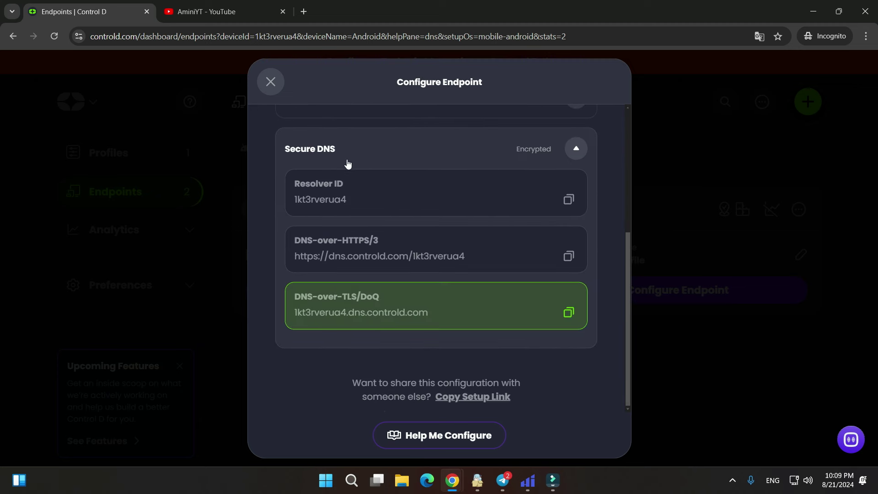
scroll(352, 169, up, 3)
scroll(406, 249, down, 2)
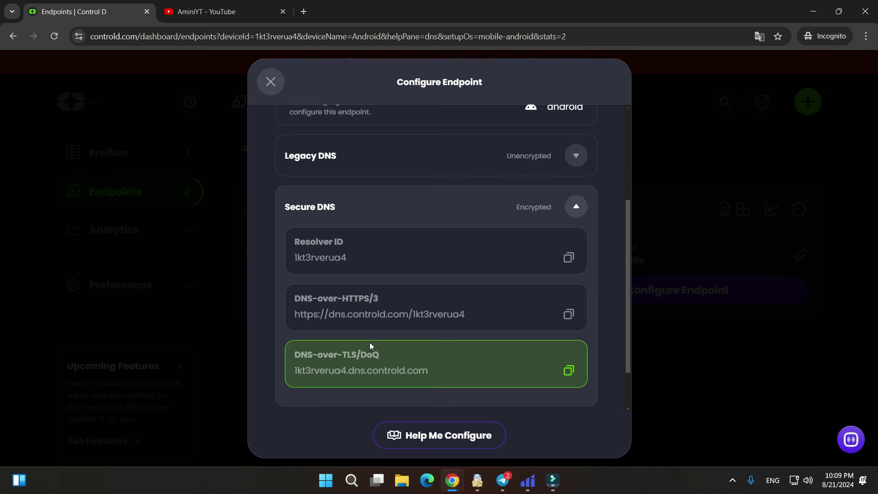
Step: Expand Legacy DNS for the android endpoint, examine its IPv4 and IPv6 resolvers, and close the endpoint configuration
scroll(394, 311, up, 3)
click(380, 269)
scroll(370, 273, down, 1)
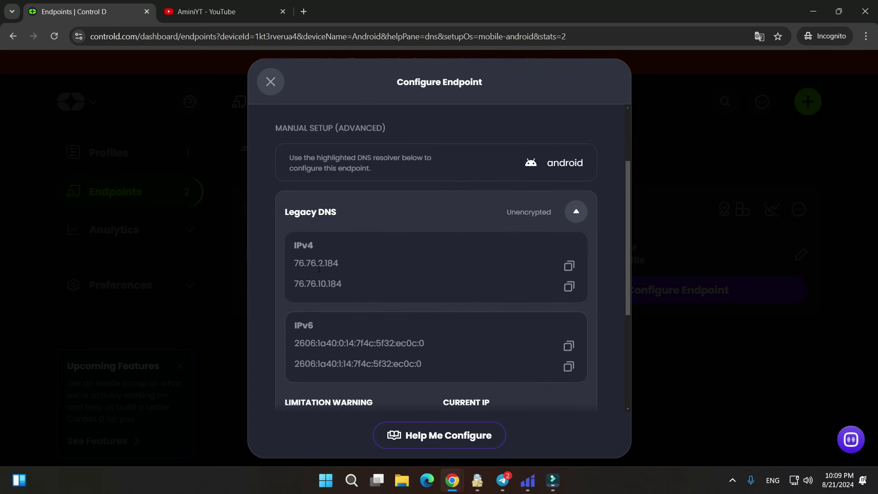
scroll(347, 303, down, 3)
scroll(347, 306, up, 3)
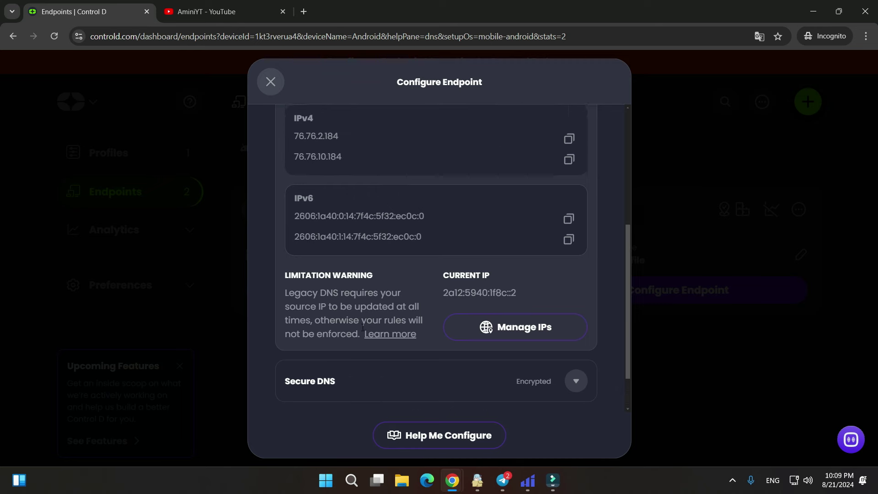
scroll(363, 328, up, 1)
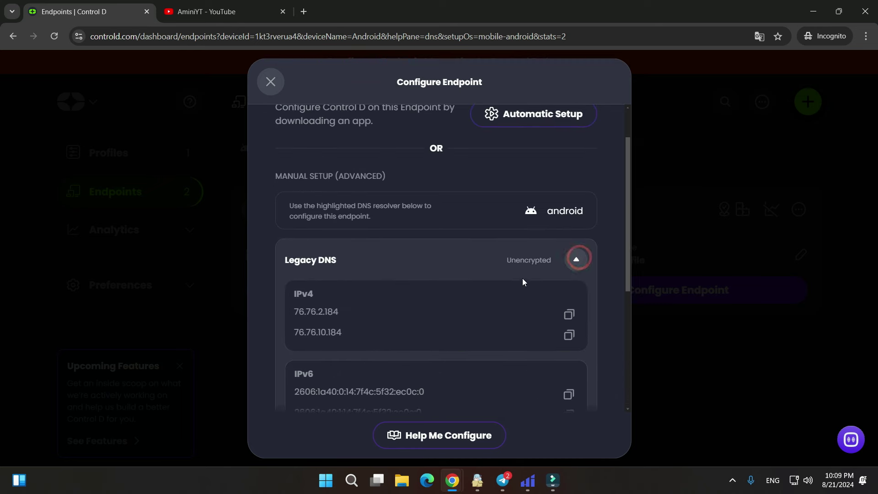
scroll(468, 307, down, 4)
scroll(467, 353, up, 6)
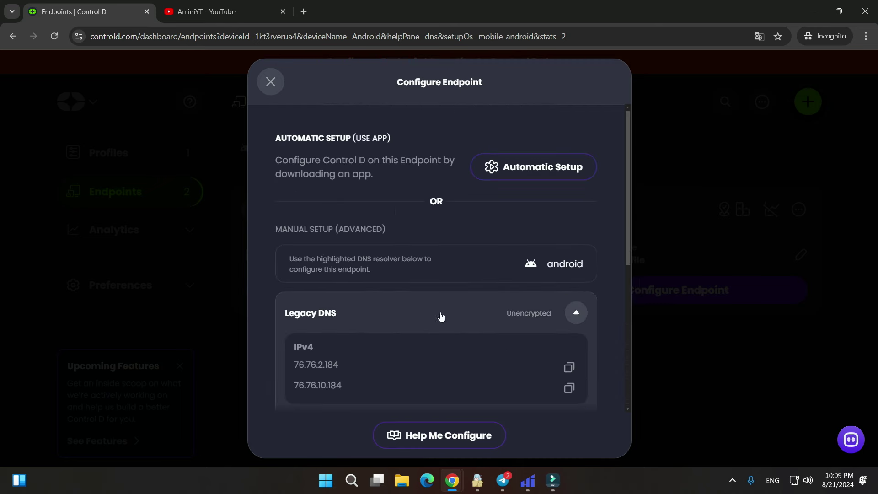
click(271, 82)
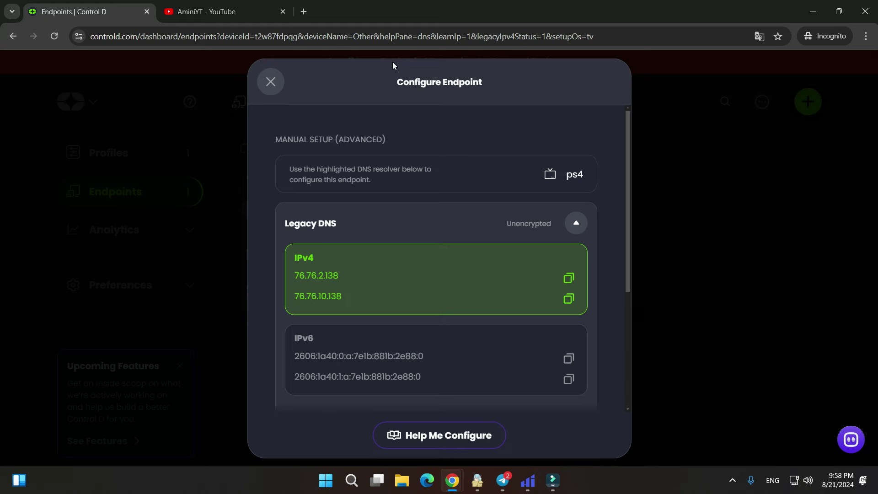
Step: Close the ps4 endpoint configuration and switch to the AminiYT channel page on YouTube
click(270, 81)
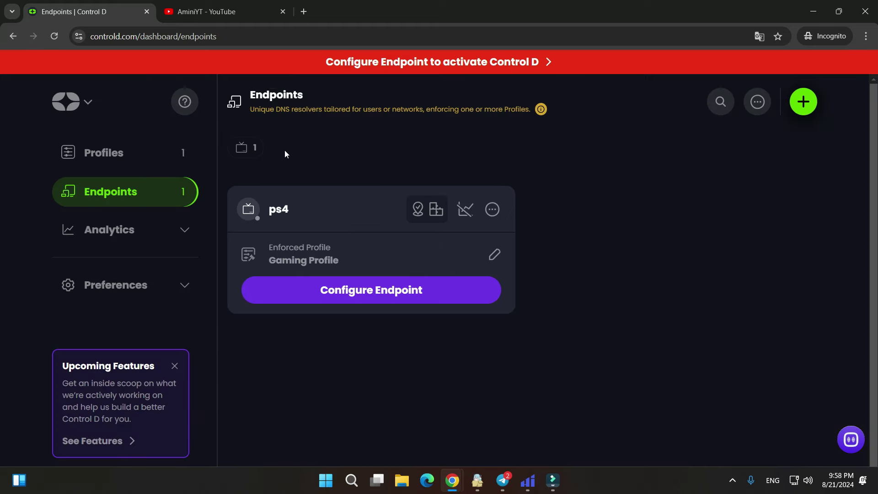
click(232, 18)
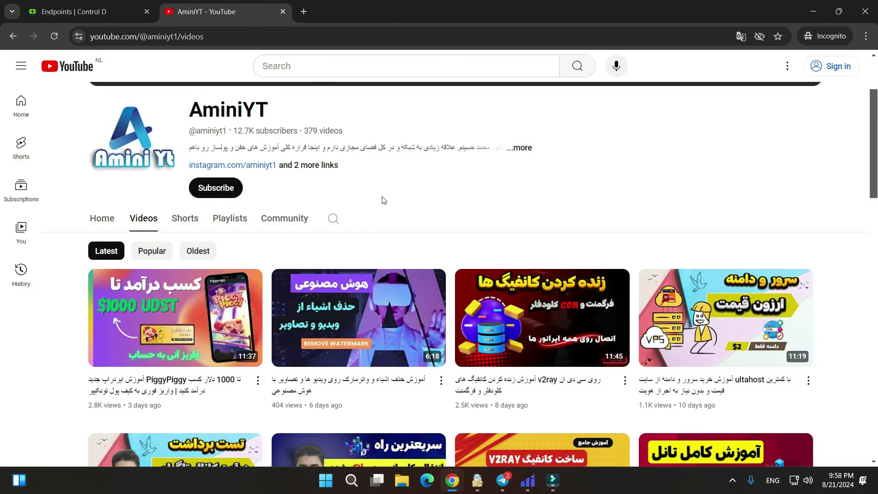